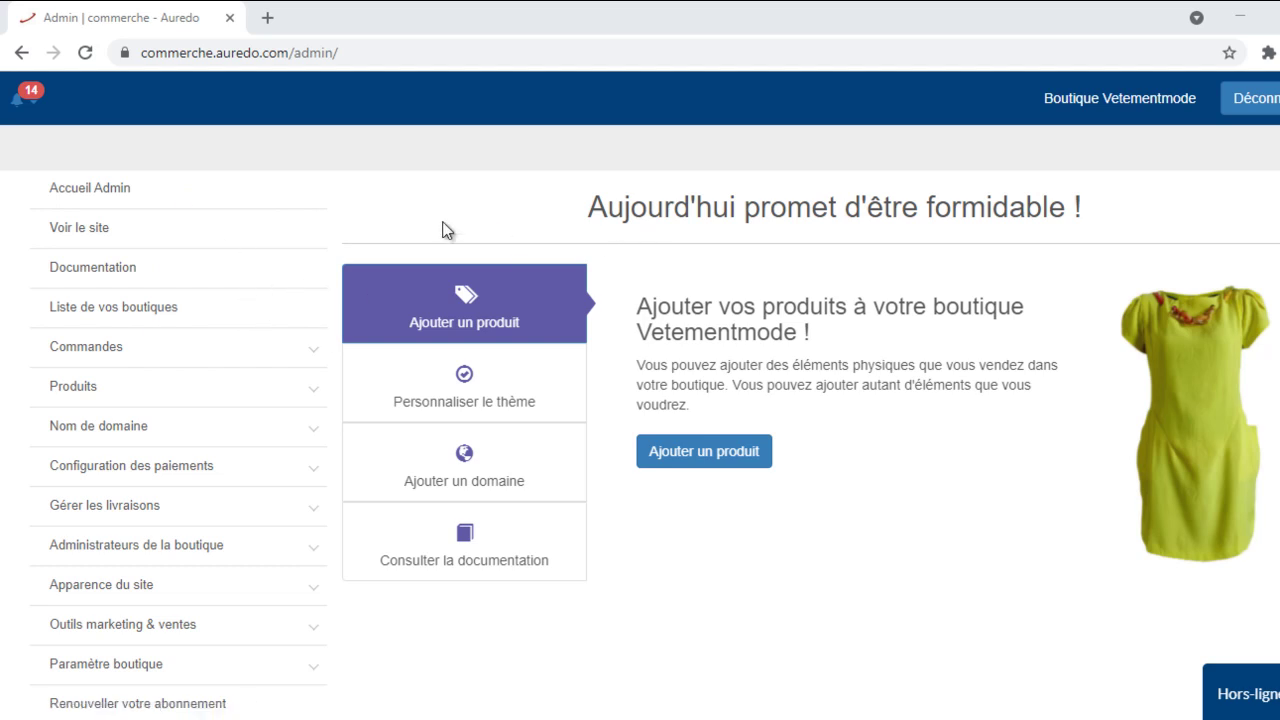
# - Open the shop's public site and look through its home page, from the banners down to the delivery information
pyautogui.click(100, 232)
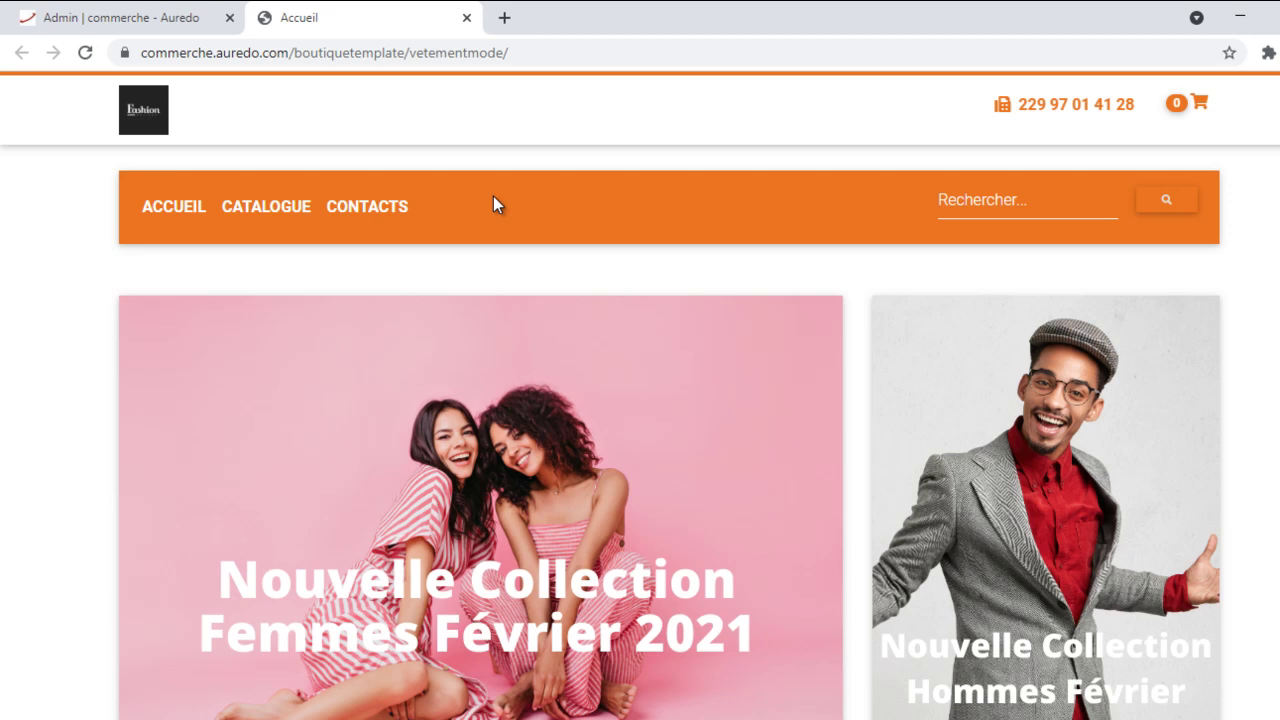
pyautogui.scroll(-4, 551, 231)
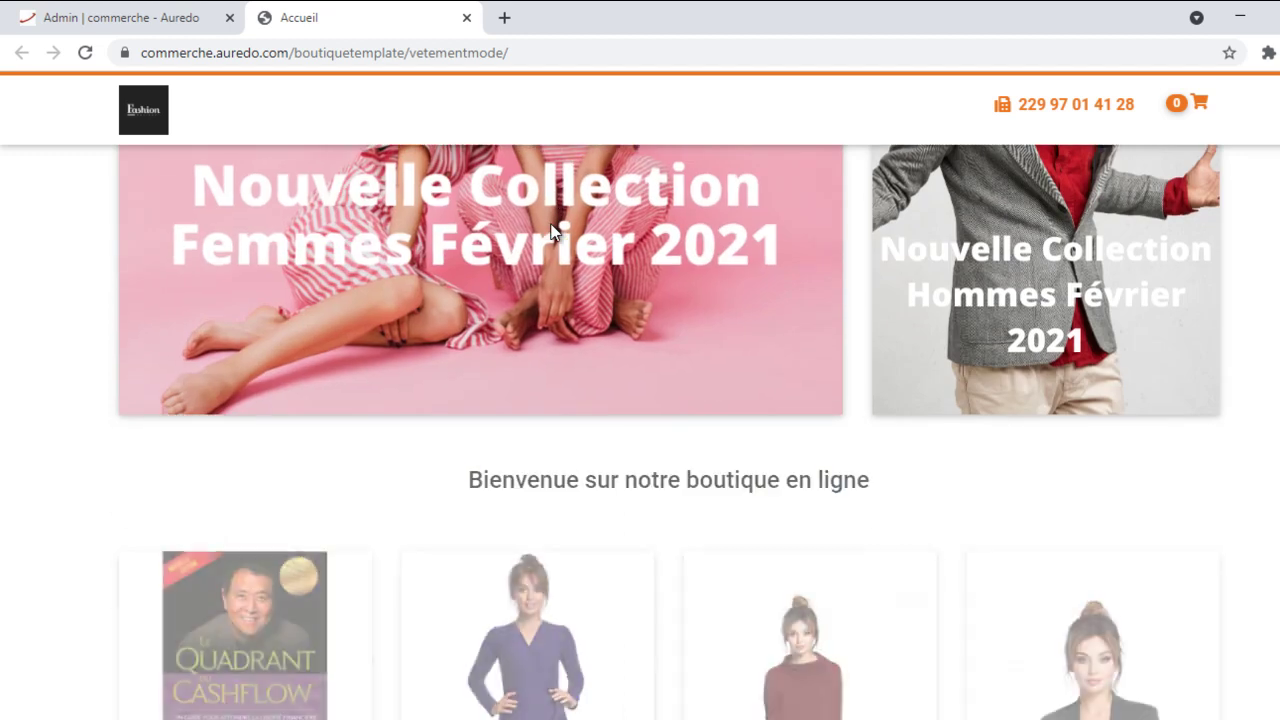
pyautogui.scroll(2, 553, 225)
pyautogui.scroll(-8, 557, 224)
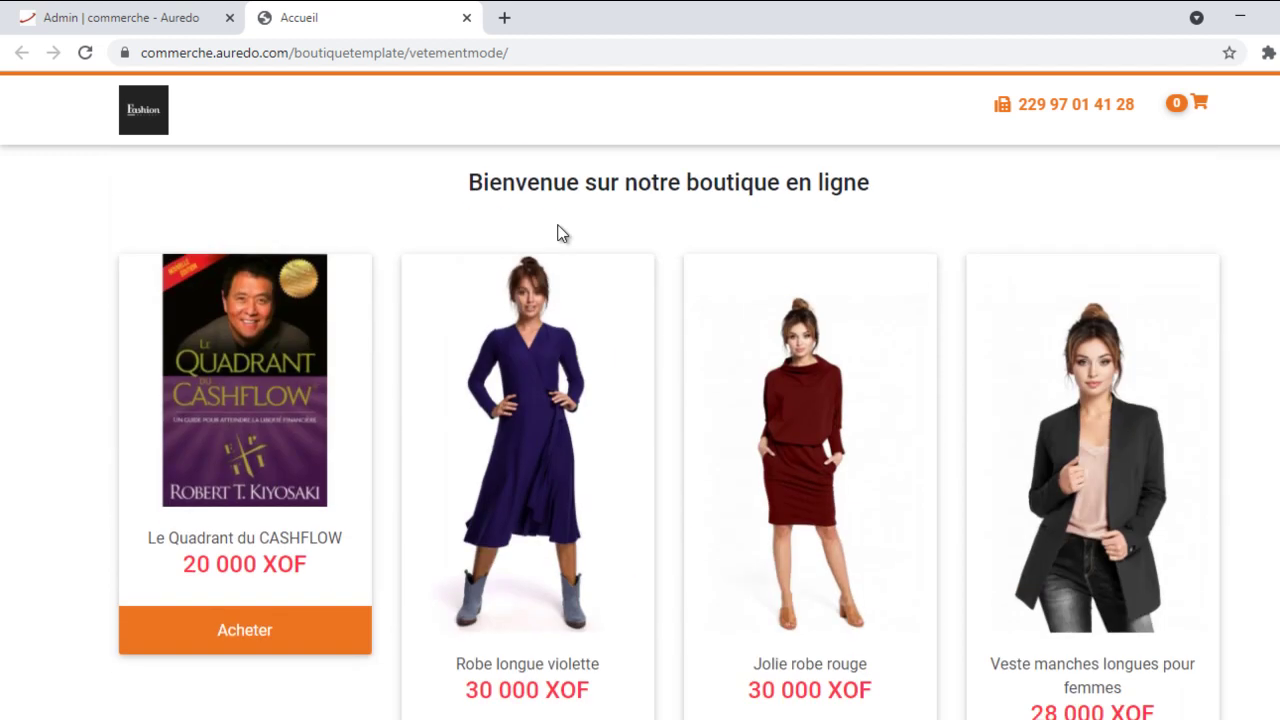
pyautogui.scroll(-6, 727, 340)
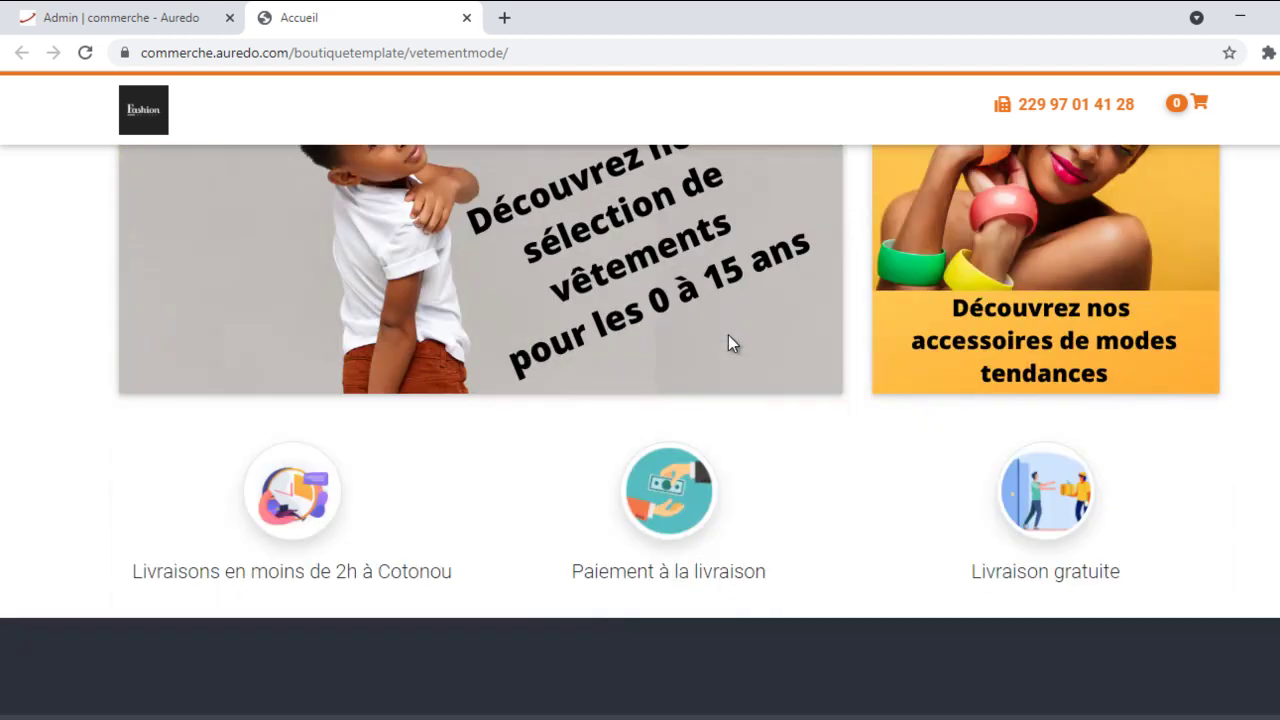
pyautogui.scroll(15, 728, 335)
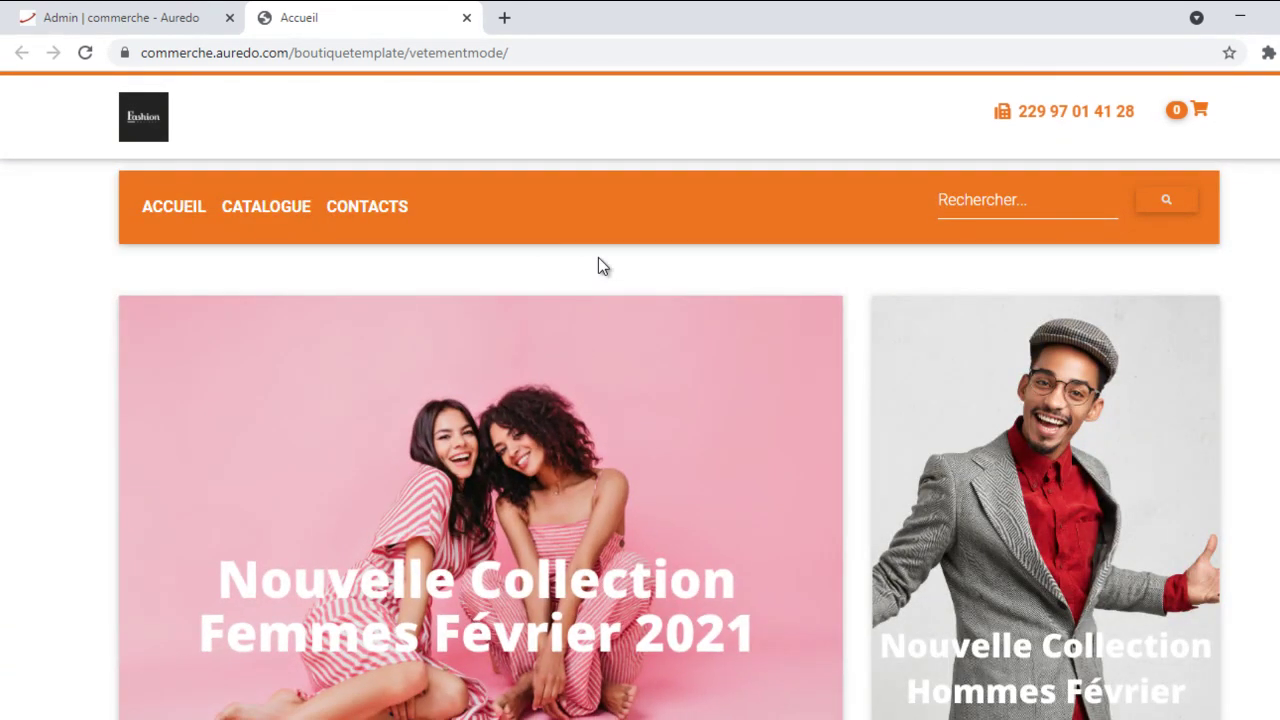
# - Return to the shop's admin area and open the Pages management under the shop settings
pyautogui.click(112, 12)
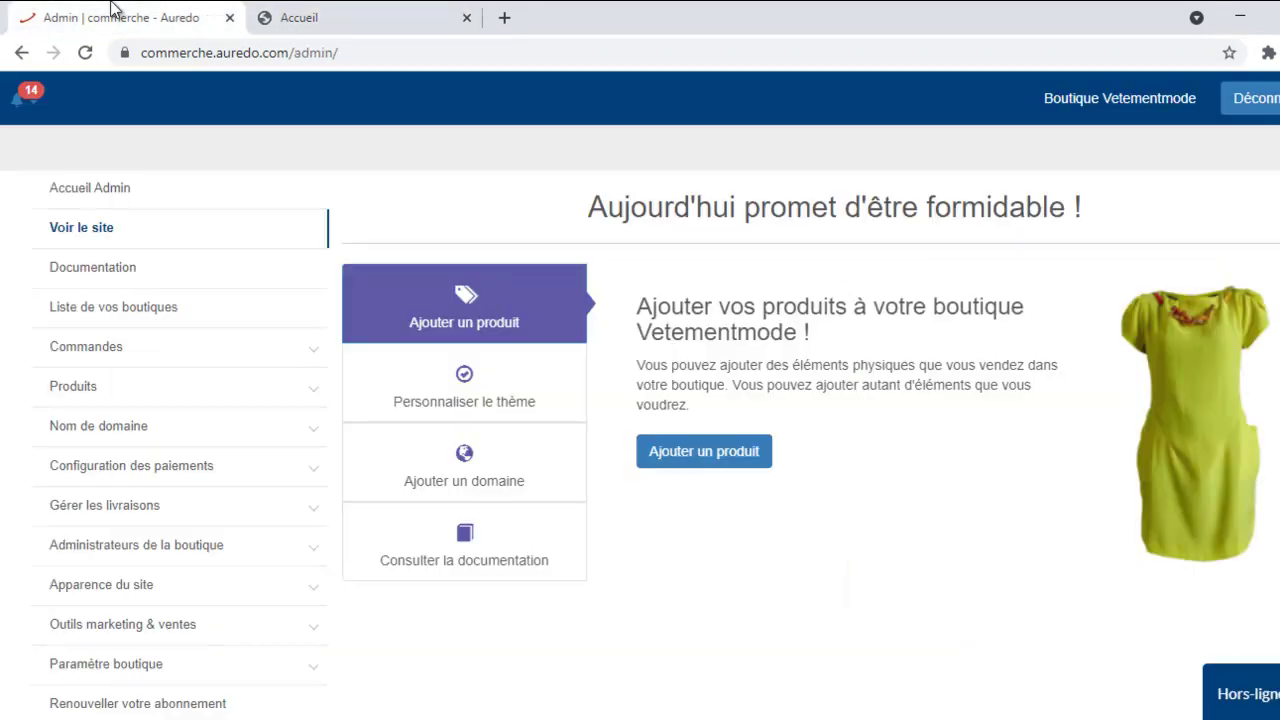
pyautogui.scroll(-2, 214, 300)
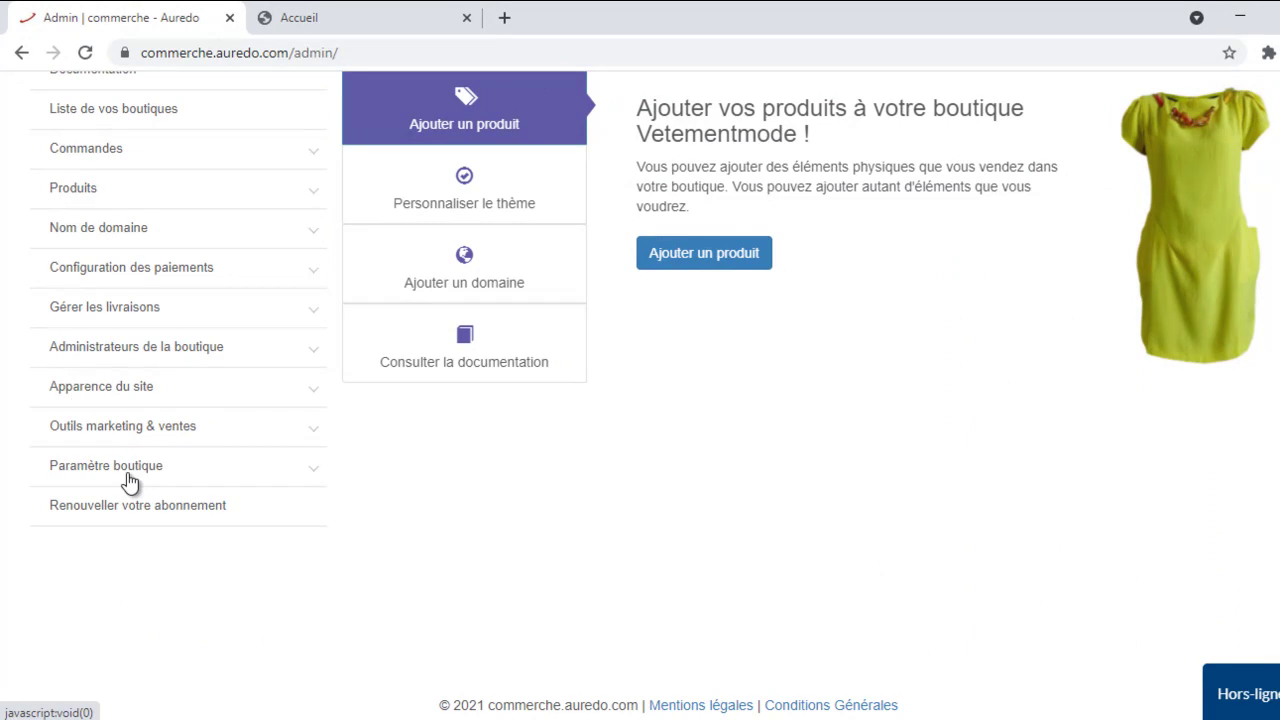
pyautogui.click(133, 473)
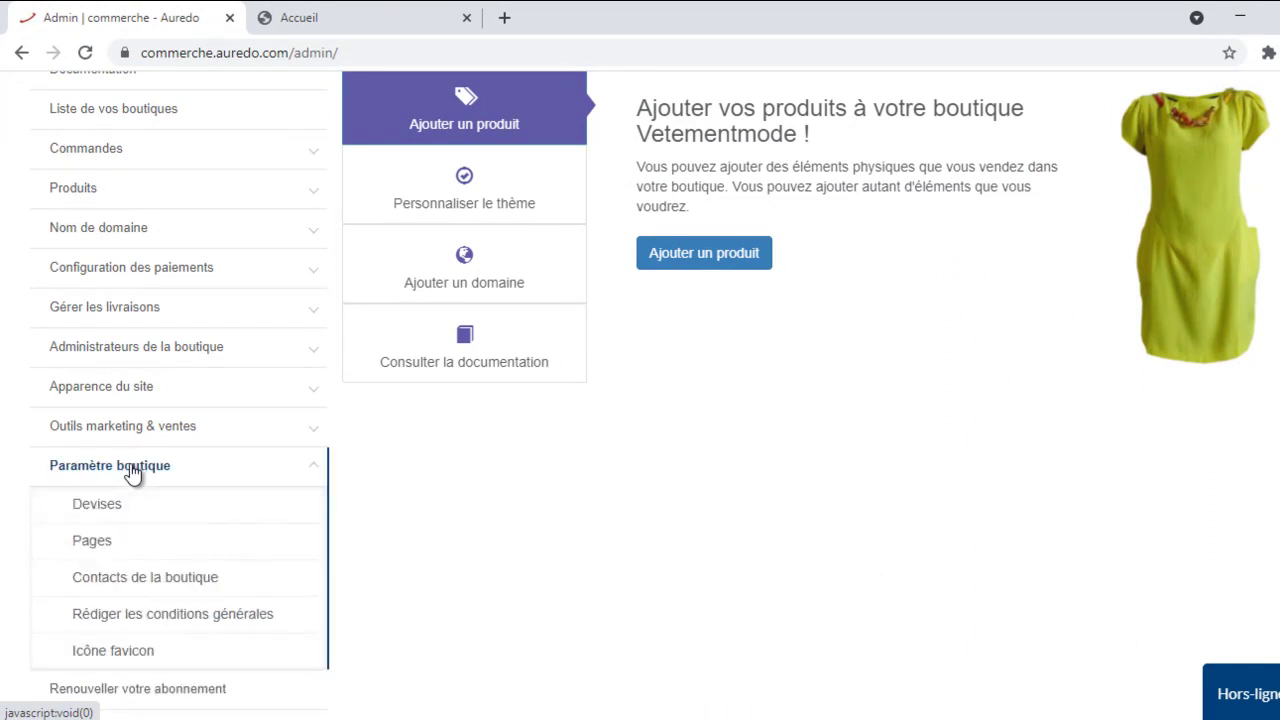
pyautogui.click(110, 555)
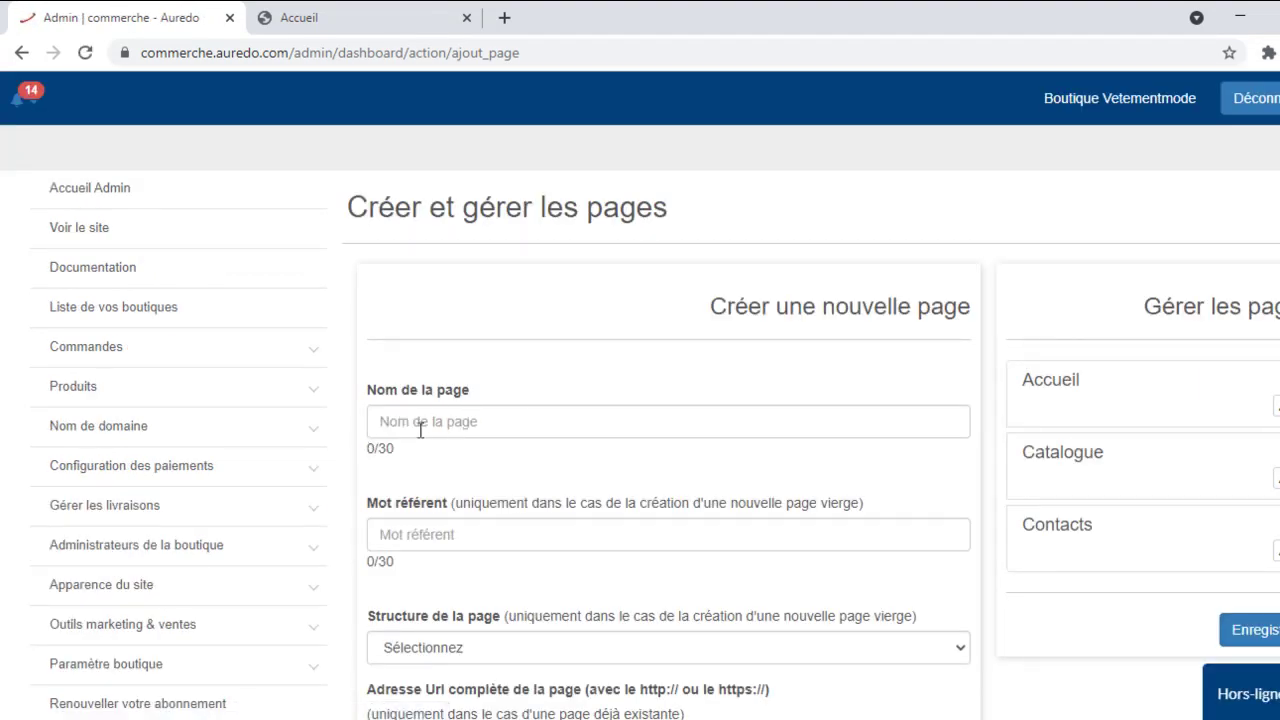
# - Name the new page "Conseils en habillement" and set its referent word to "conseils"
pyautogui.click(476, 423)
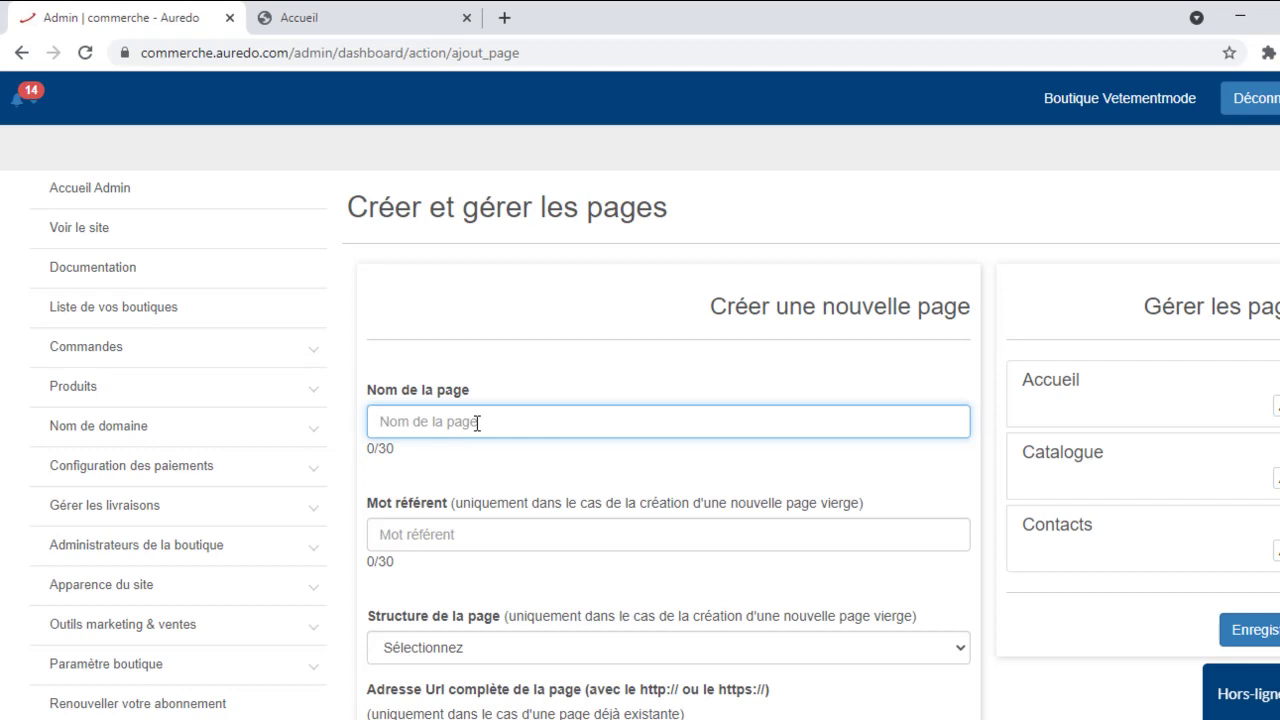
pyautogui.write('Conseils en habillement')
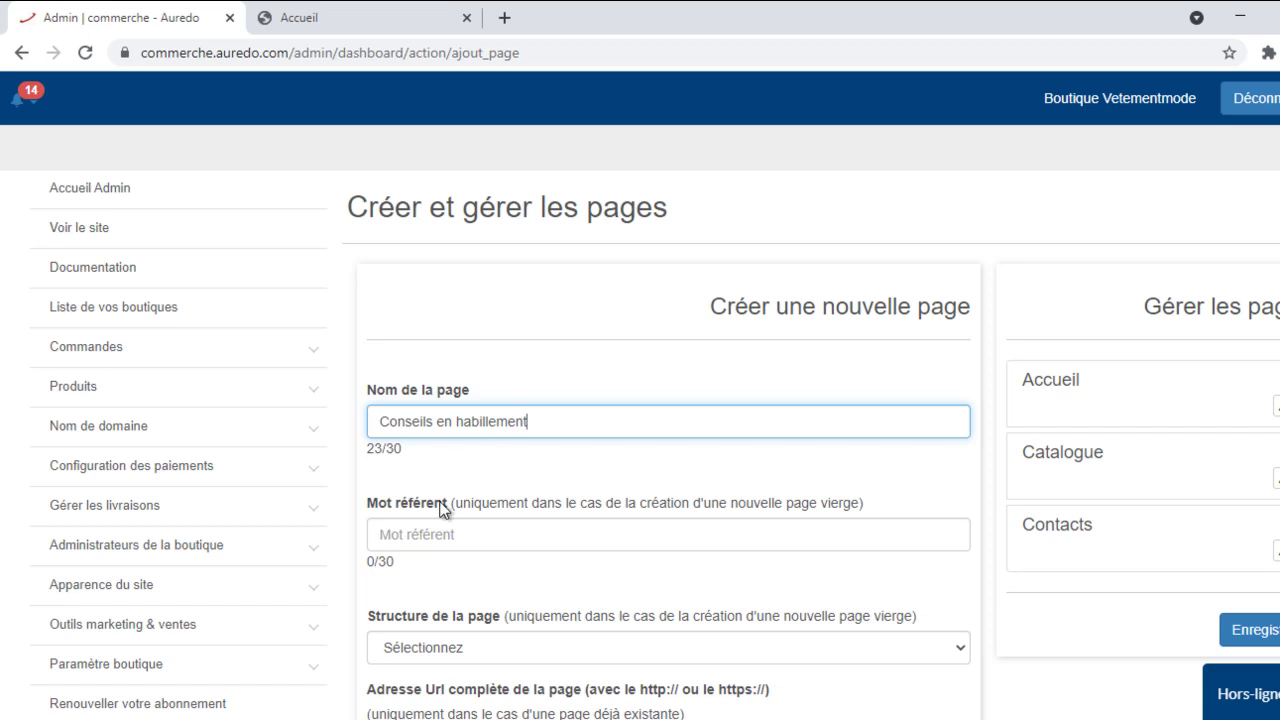
pyautogui.click(418, 538)
pyautogui.write('conseils')
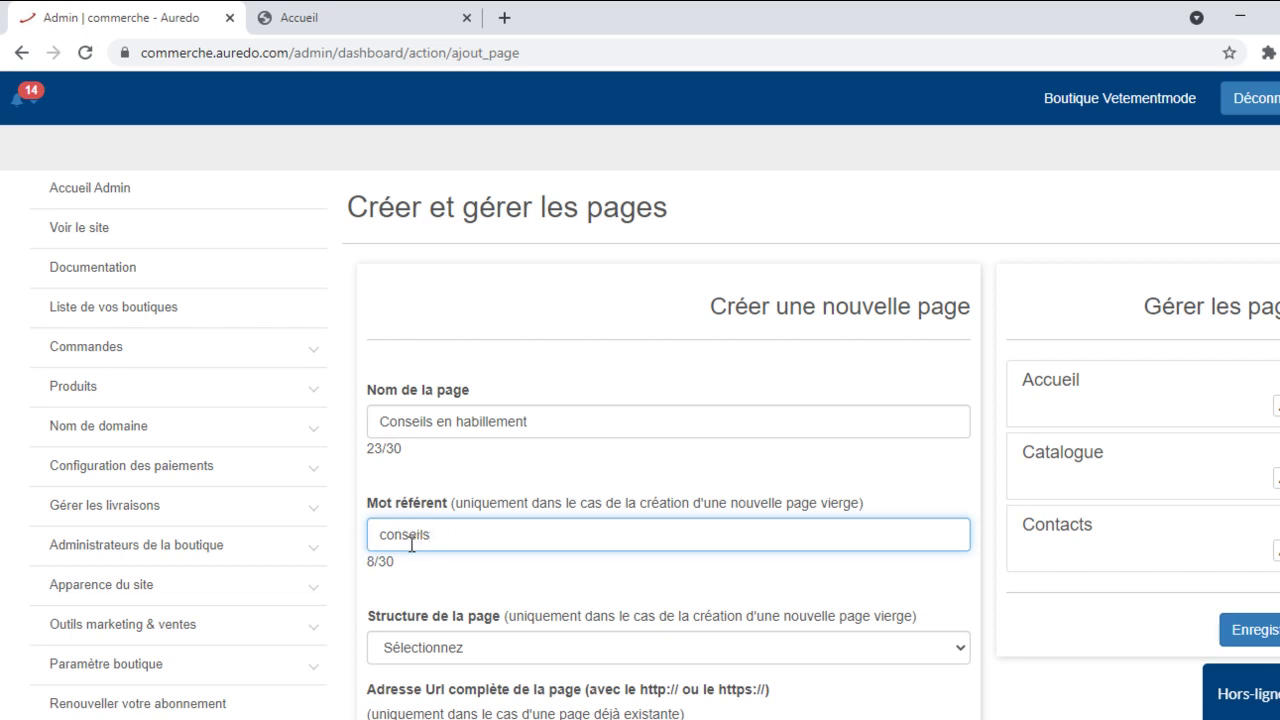
# - Set the page structure to "Page avec plusieurs articles et images à gauche" and save the new page
pyautogui.scroll(-2, 388, 425)
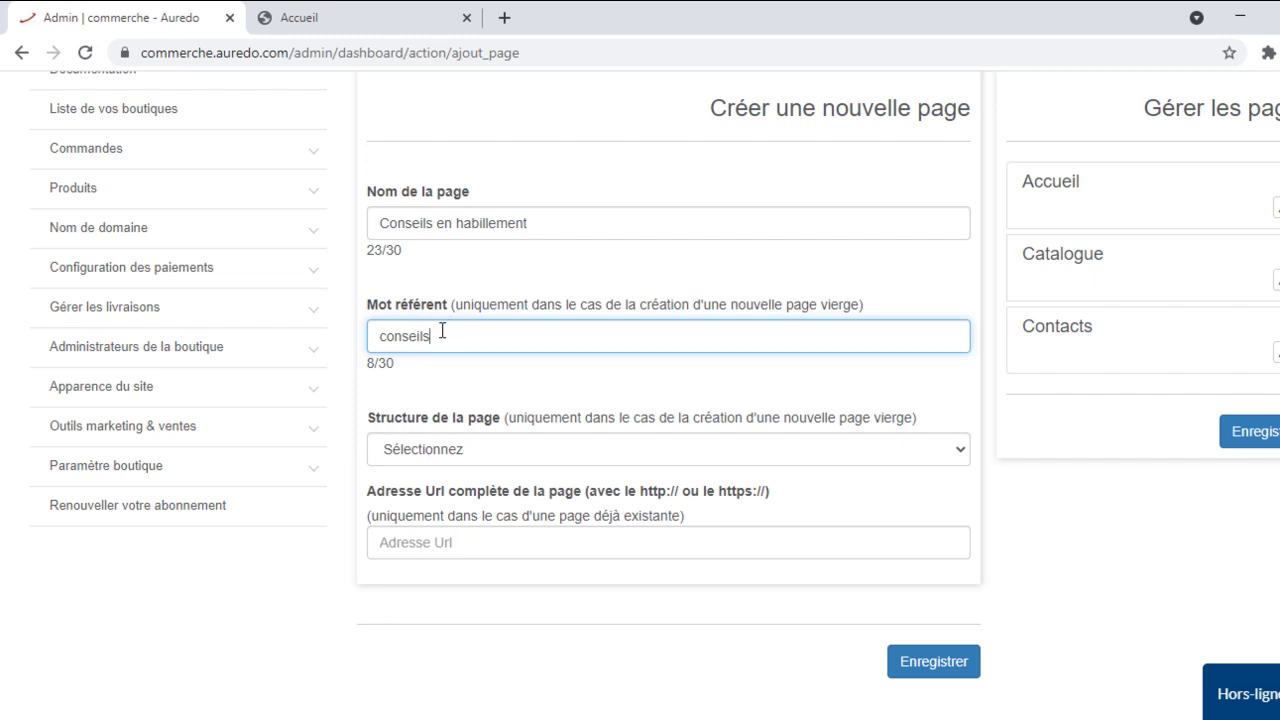
pyautogui.scroll(-1, 442, 332)
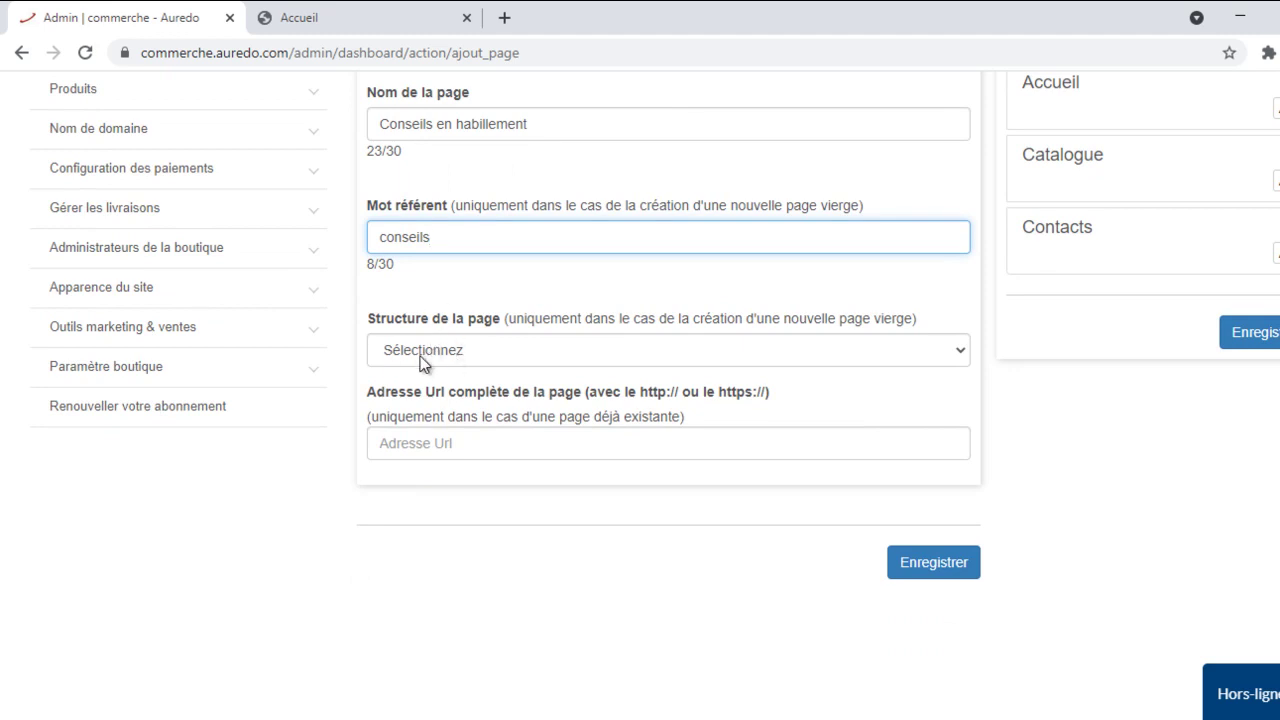
pyautogui.click(534, 346)
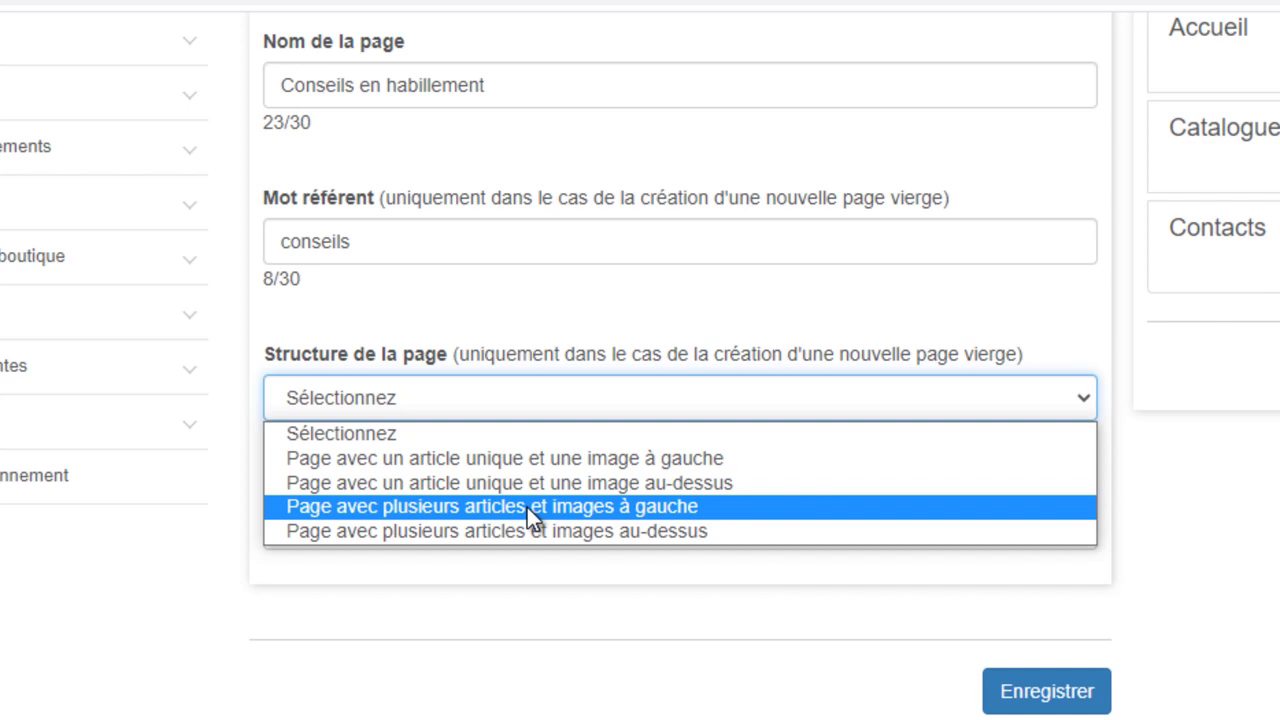
pyautogui.click(624, 507)
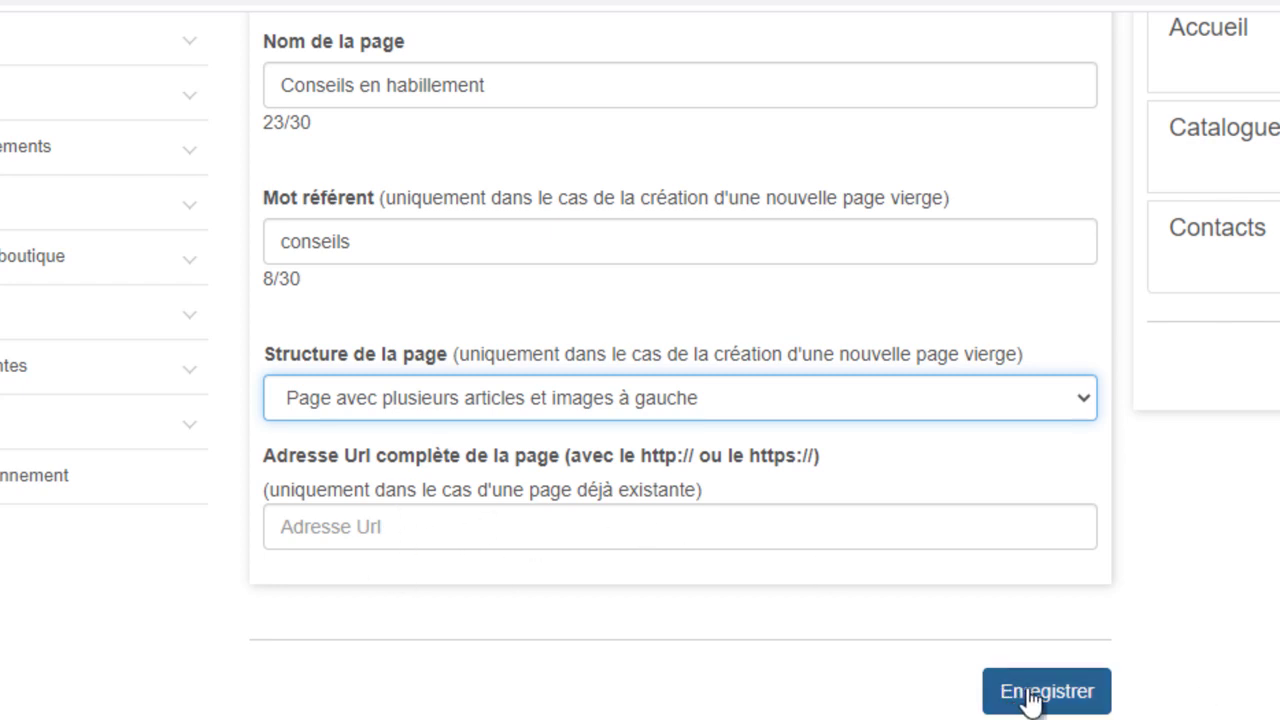
pyautogui.scroll(2, 390, 400)
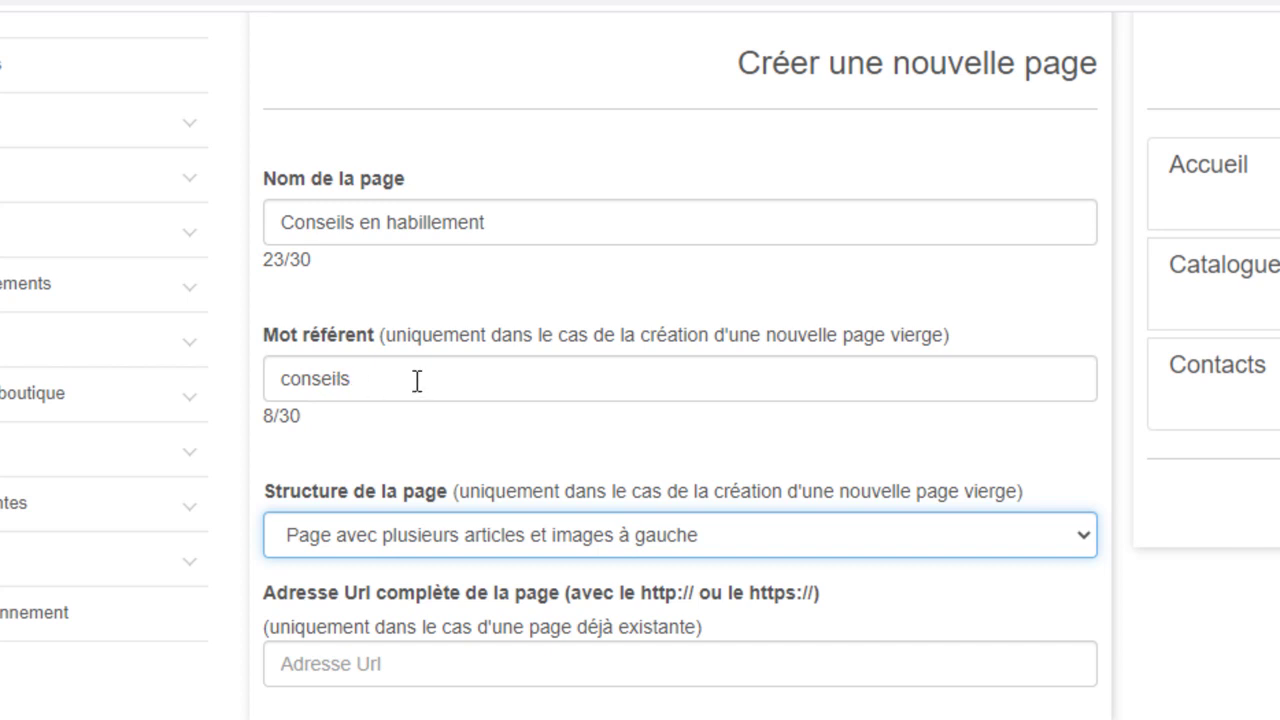
pyautogui.scroll(-2, 330, 415)
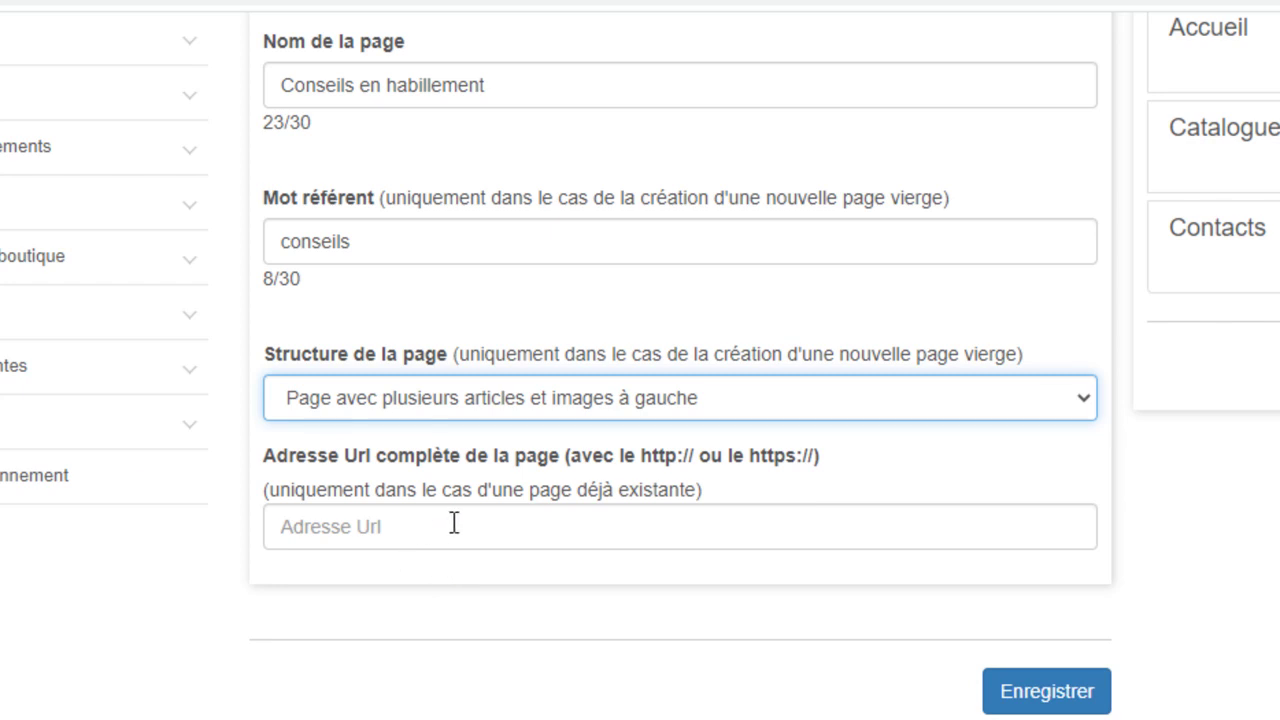
pyautogui.click(1057, 688)
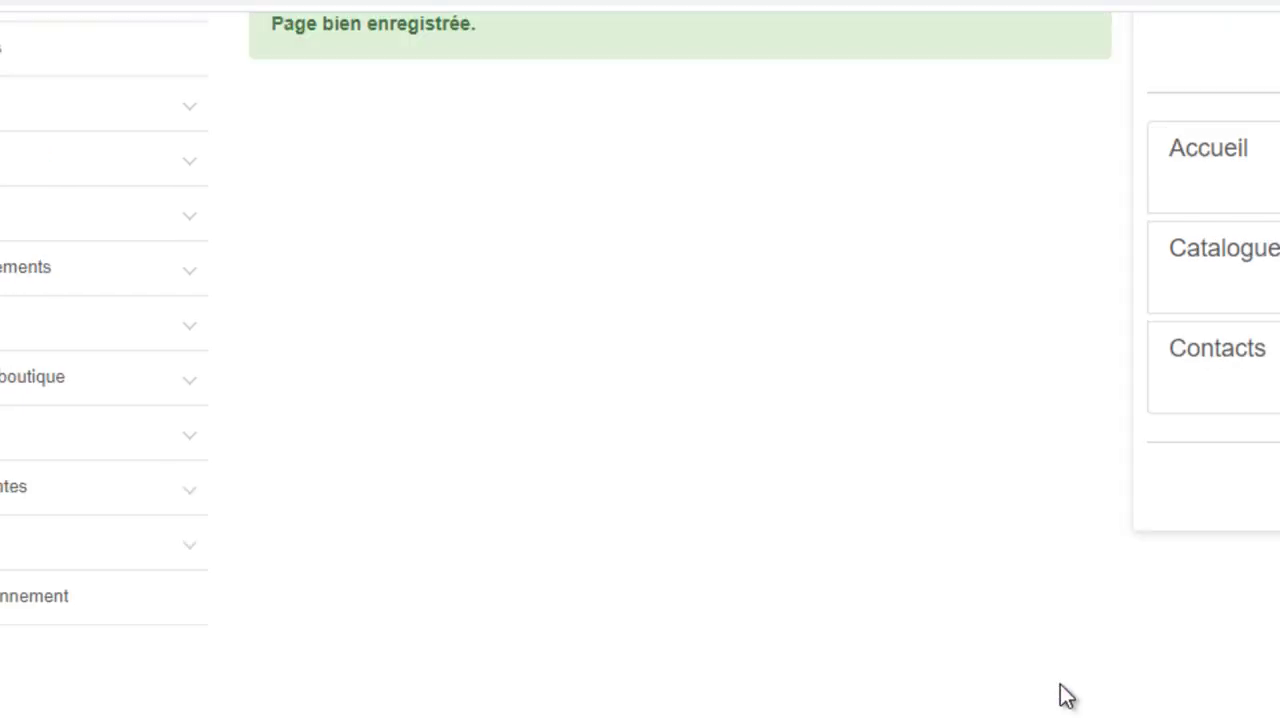
# - Reload the public shop site and view the new Conseils en habillement page from its navigation
pyautogui.scroll(3, 908, 646)
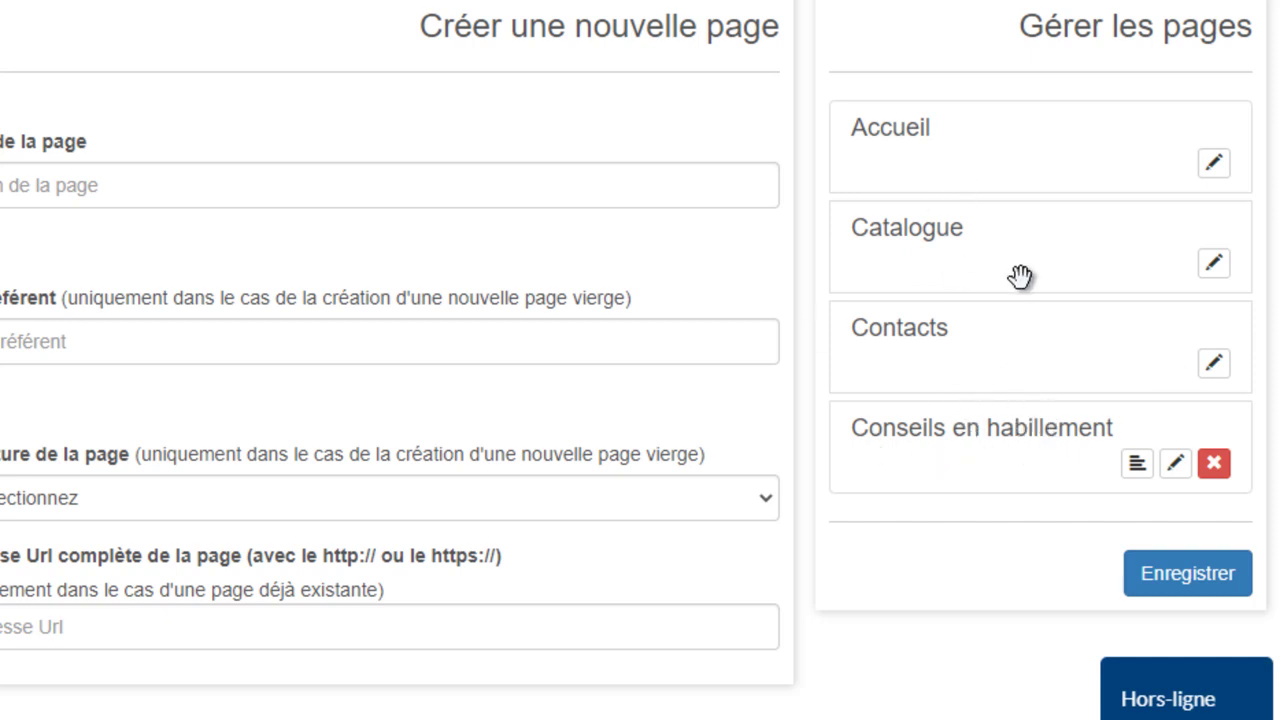
pyautogui.click(295, 17)
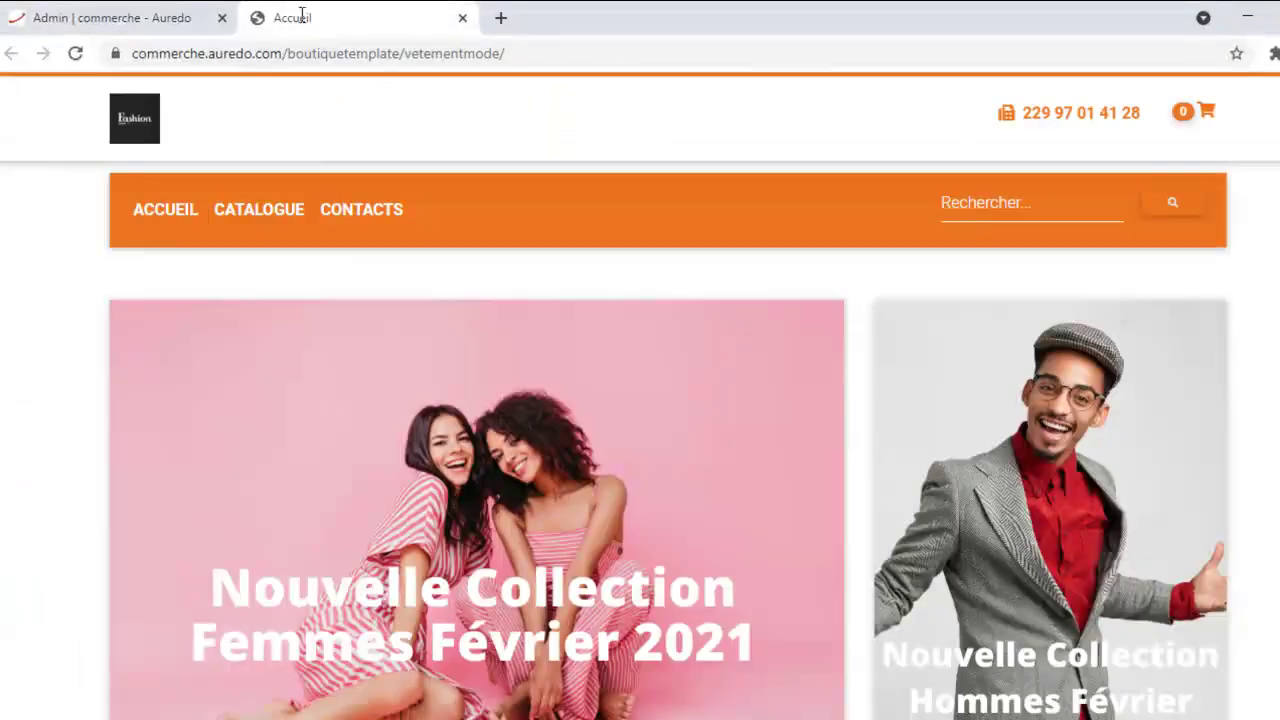
pyautogui.click(75, 53)
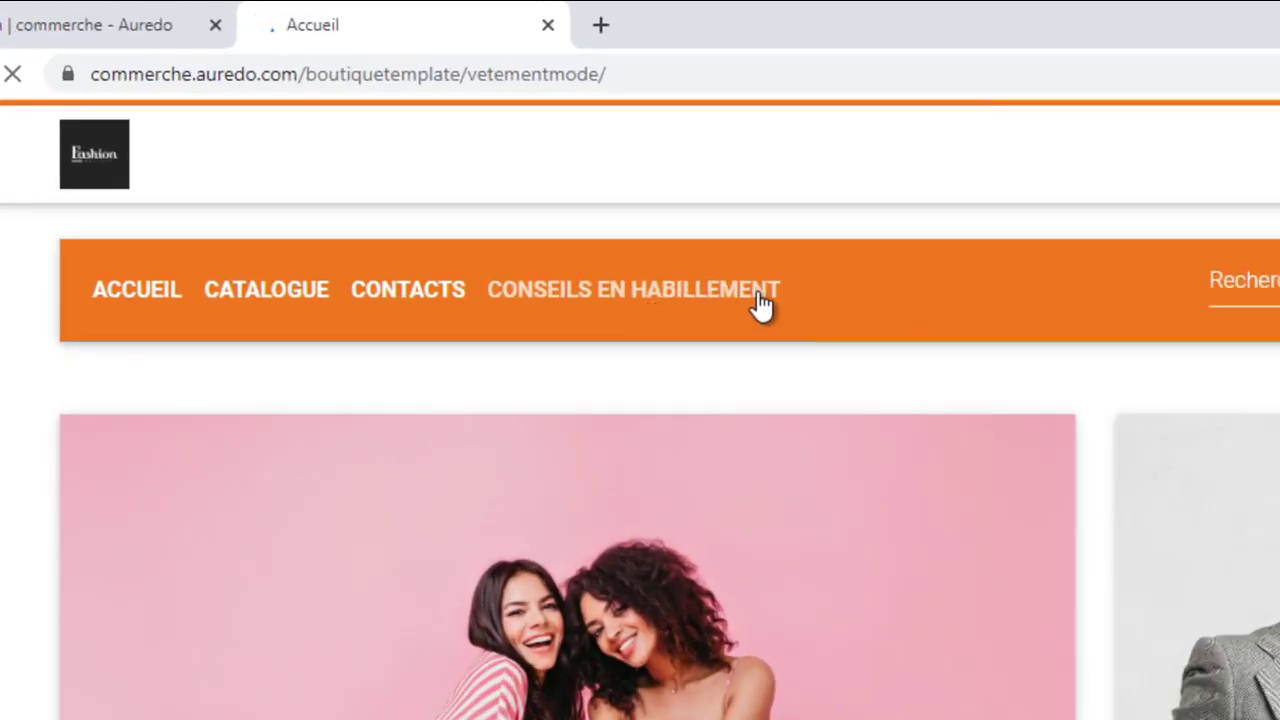
pyautogui.click(670, 297)
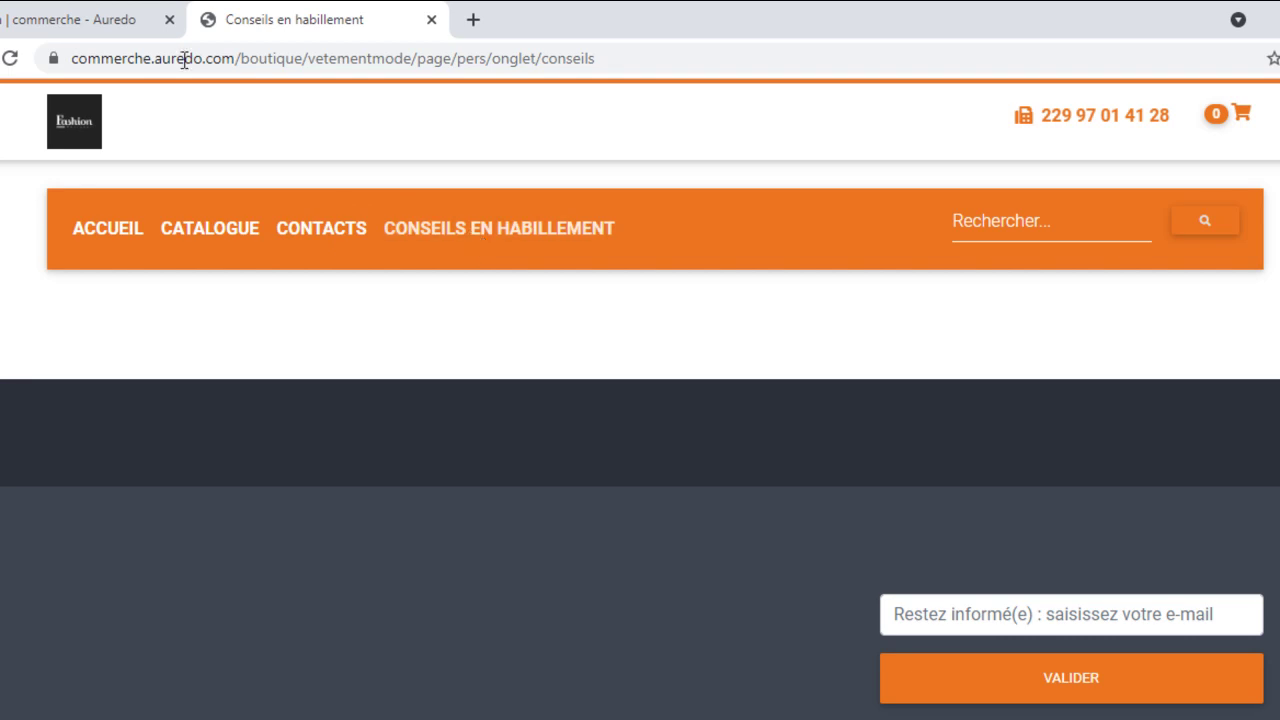
# - In the admin page list, place Conseils en habillement before Contacts, save the order, and reload the public site to check it
pyautogui.click(70, 15)
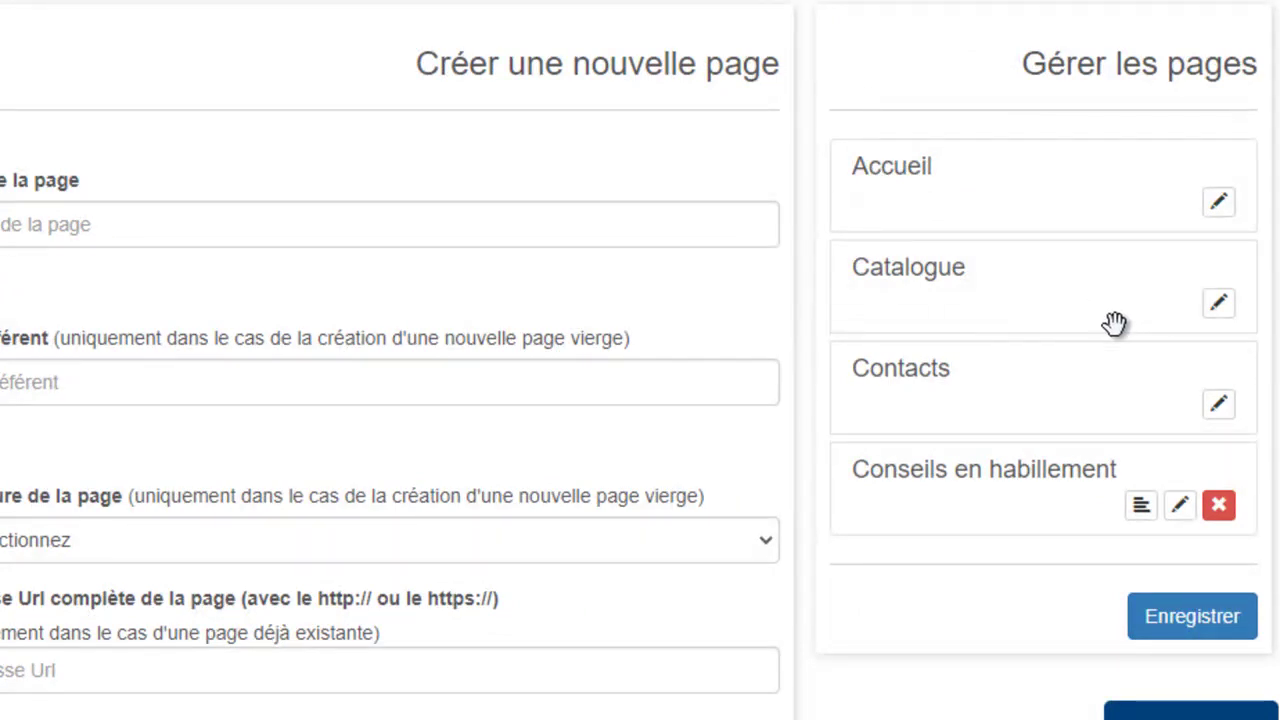
pyautogui.moveTo(1023, 471); pyautogui.dragTo(1010, 398)
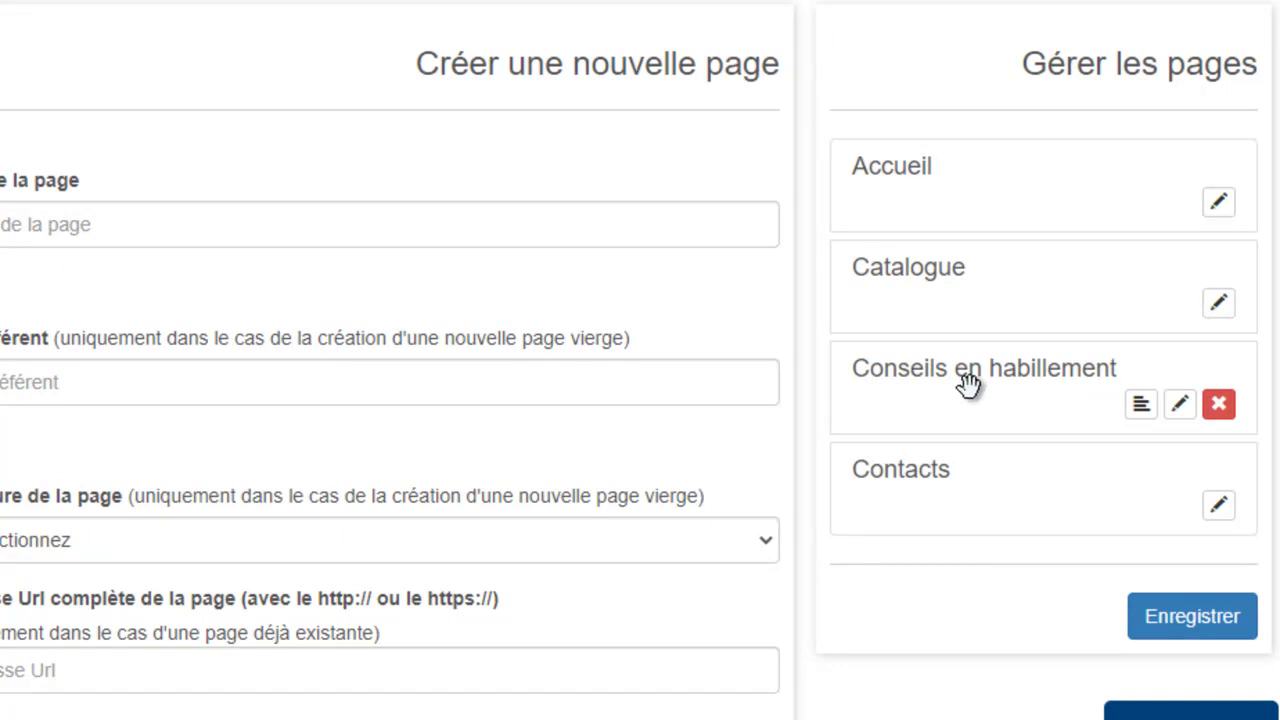
pyautogui.click(1210, 622)
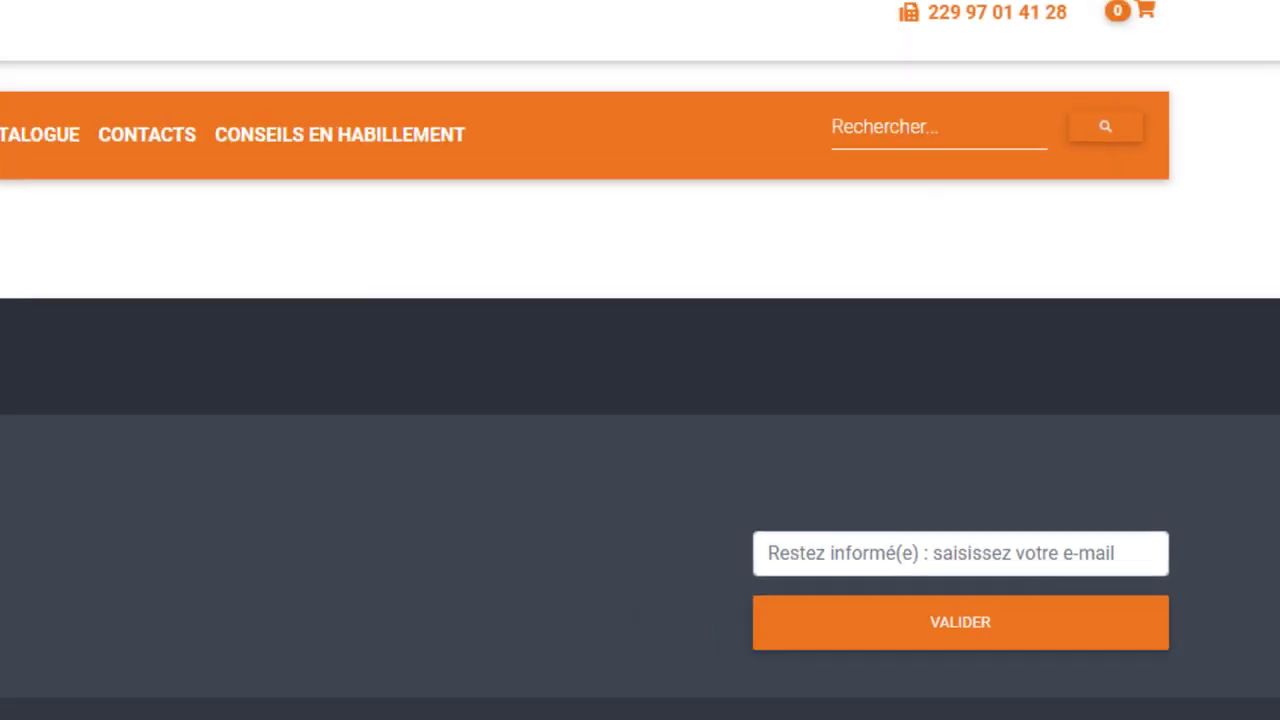
pyautogui.click(77, 53)
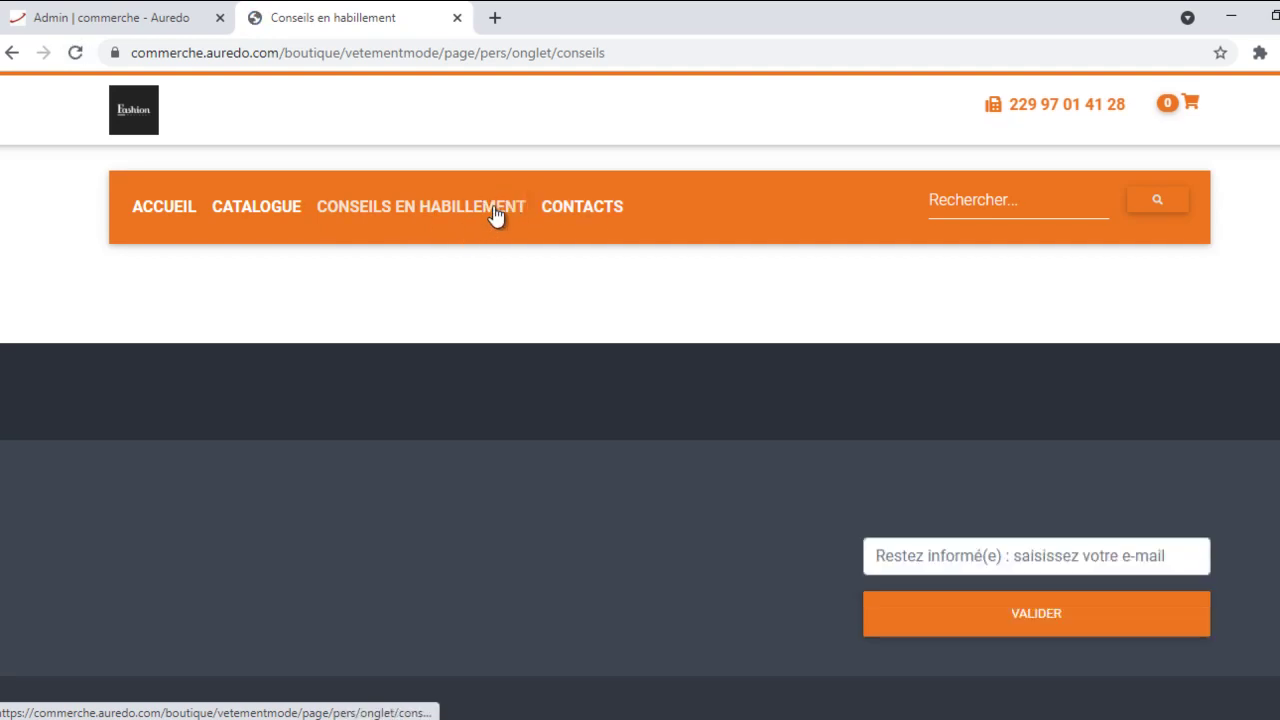
# - Return to the admin page list and open the content editor of the Conseils en habillement page
pyautogui.click(133, 8)
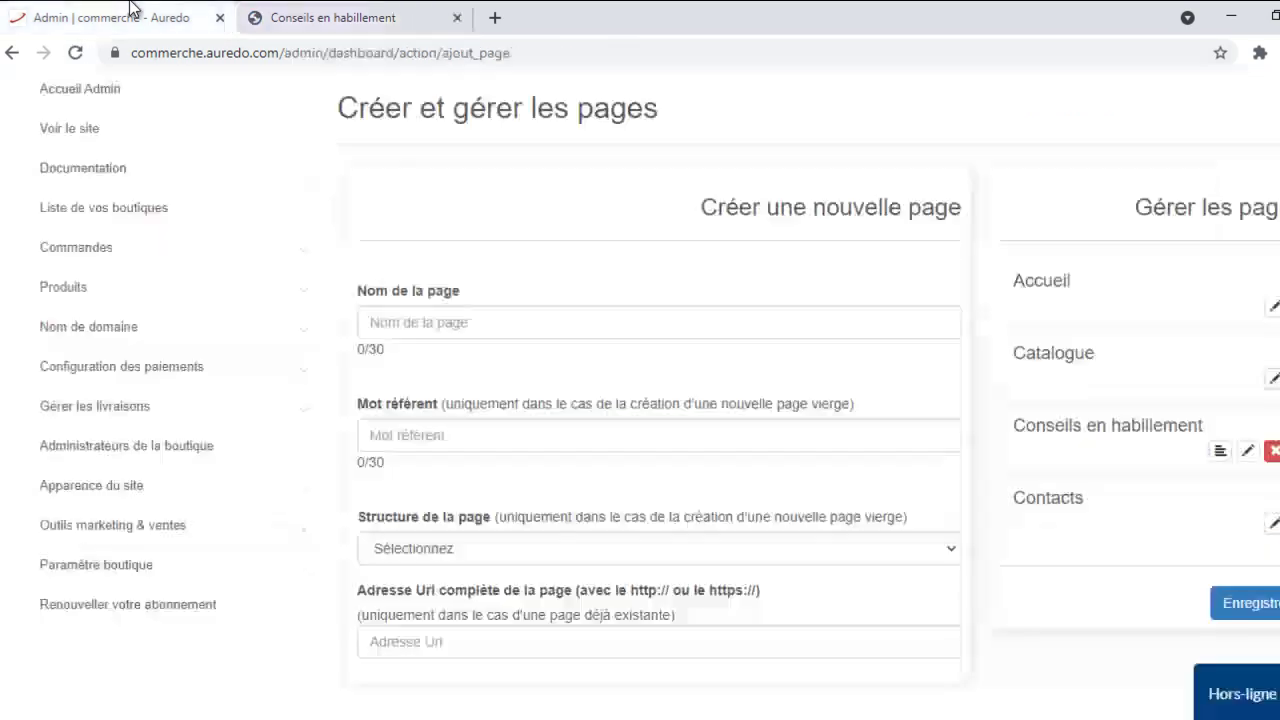
pyautogui.scroll(-2, 1166, 480)
pyautogui.scroll(2, 1169, 481)
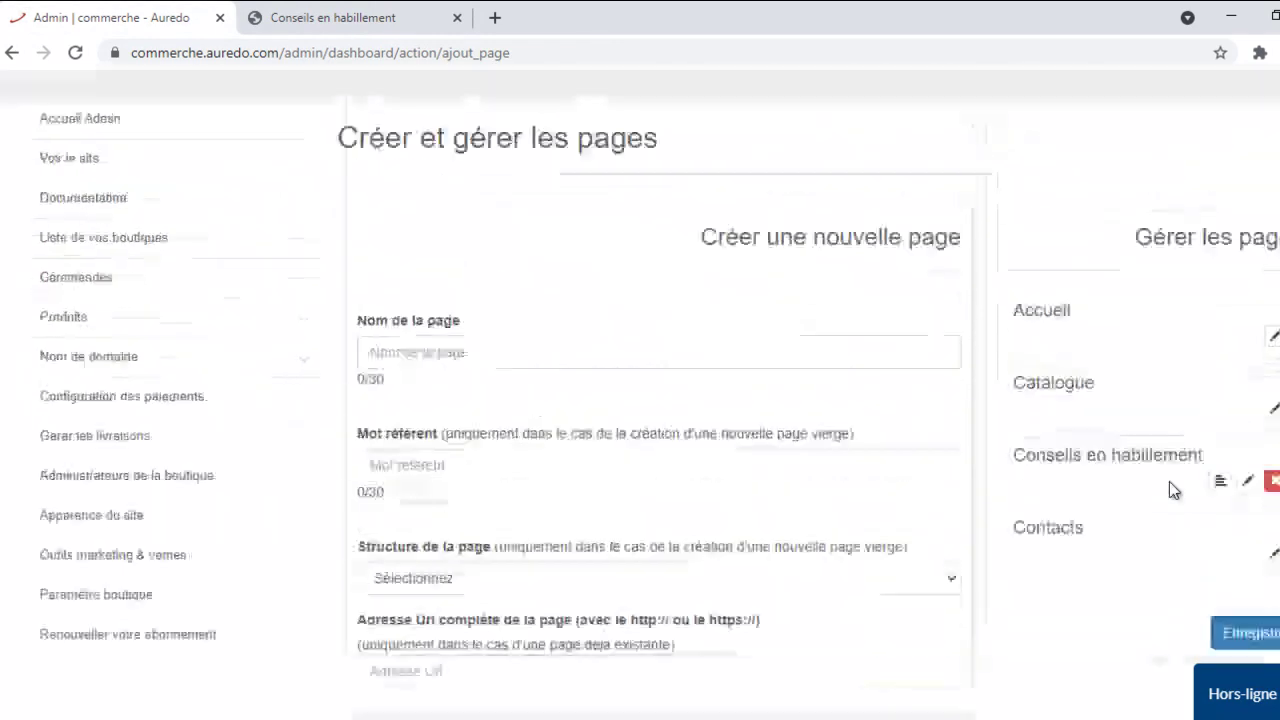
pyautogui.scroll(-1, 1168, 480)
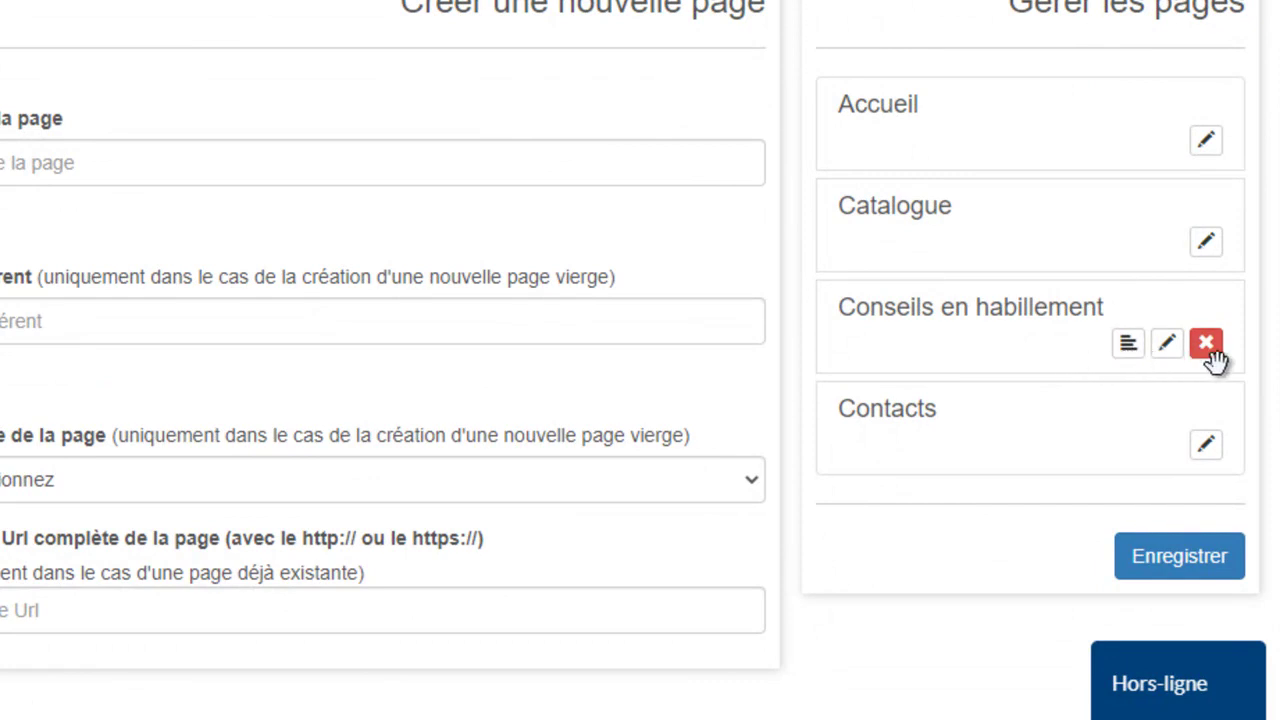
pyautogui.click(1128, 345)
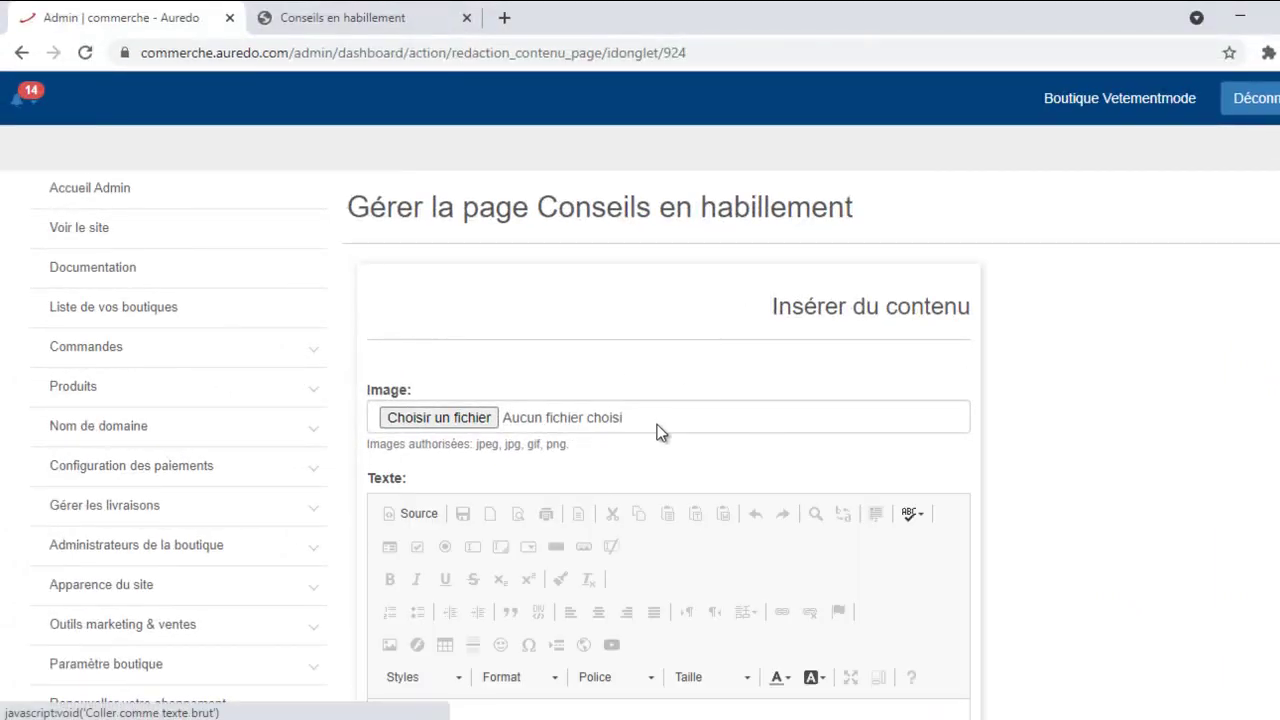
# - Choose Sans titre (29).png from the telecharge folder as the image of the new content
pyautogui.scroll(-2, 664, 430)
pyautogui.scroll(-4, 596, 362)
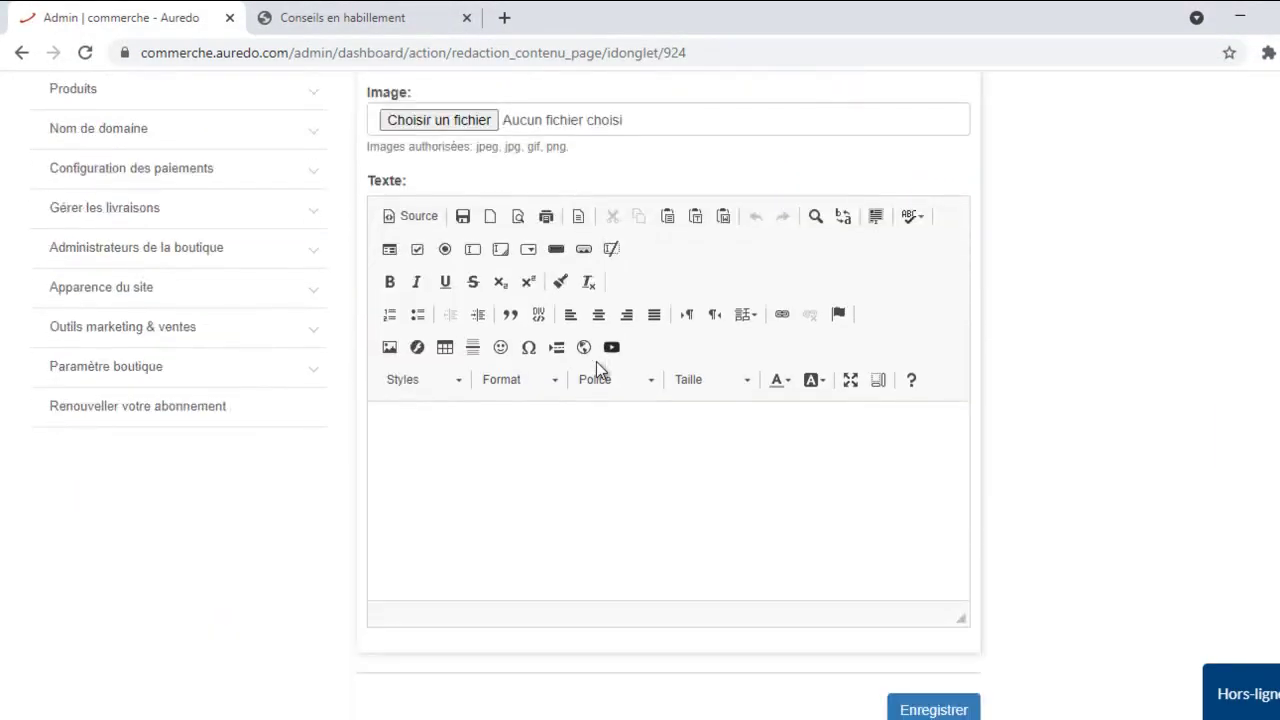
pyautogui.scroll(2, 596, 362)
pyautogui.scroll(-2, 596, 362)
pyautogui.scroll(4, 598, 370)
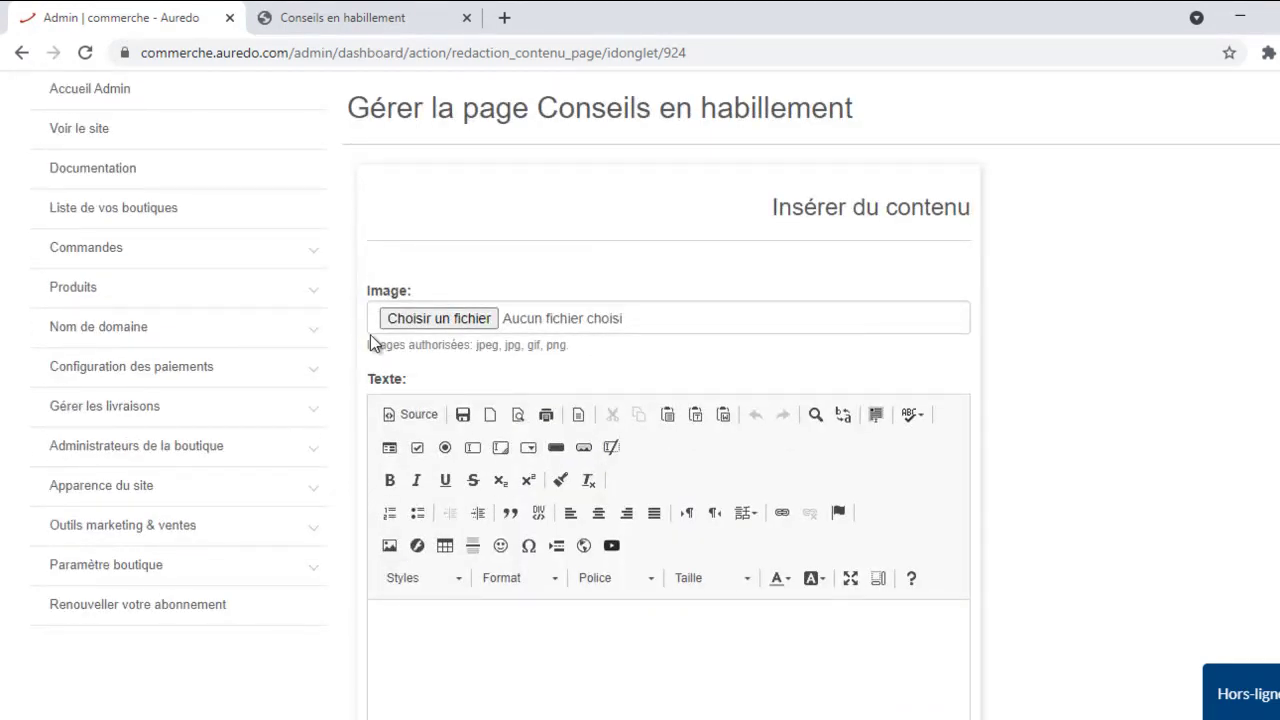
pyautogui.click(455, 333)
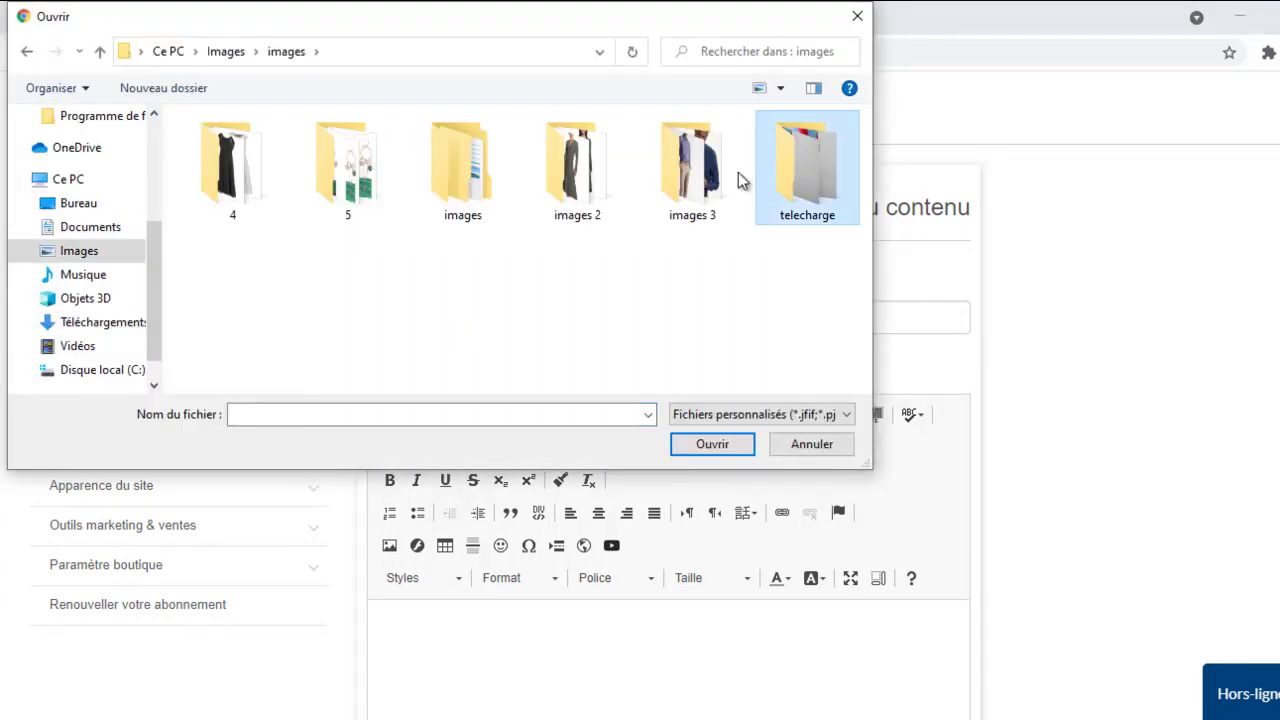
pyautogui.doubleClick(794, 166)
pyautogui.scroll(-3, 594, 244)
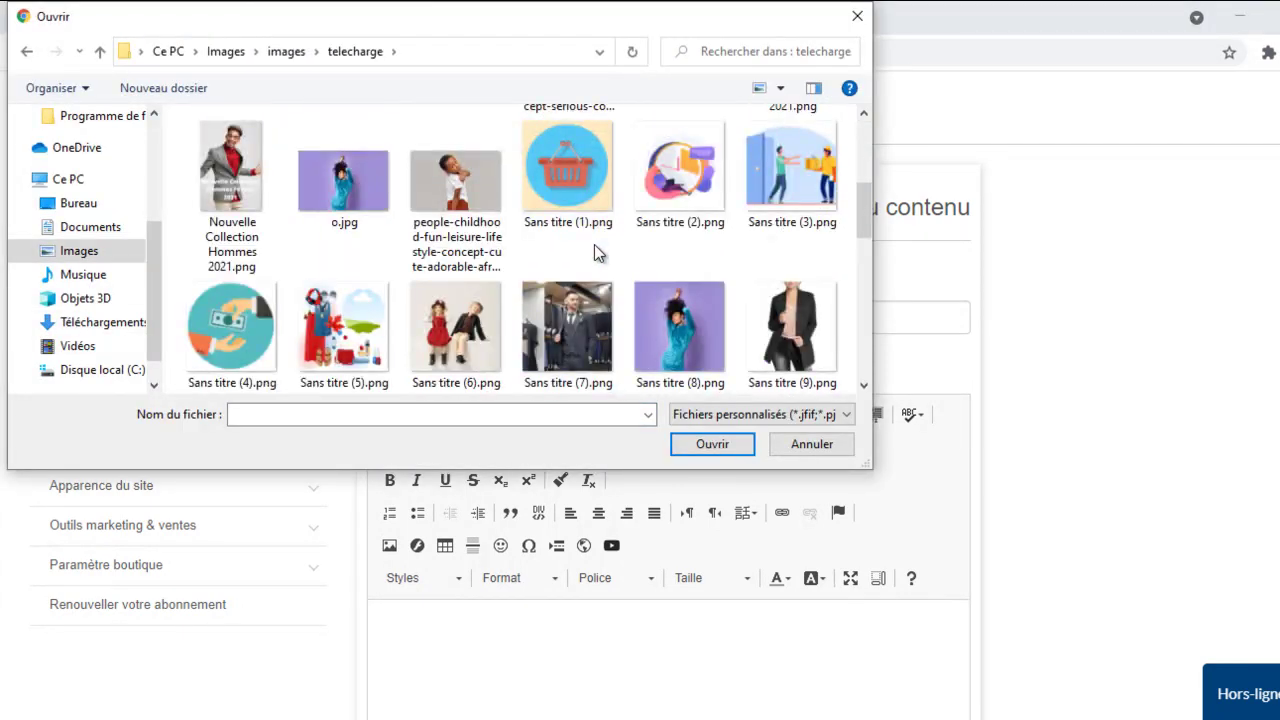
pyautogui.scroll(-2, 594, 244)
pyautogui.scroll(-5, 594, 244)
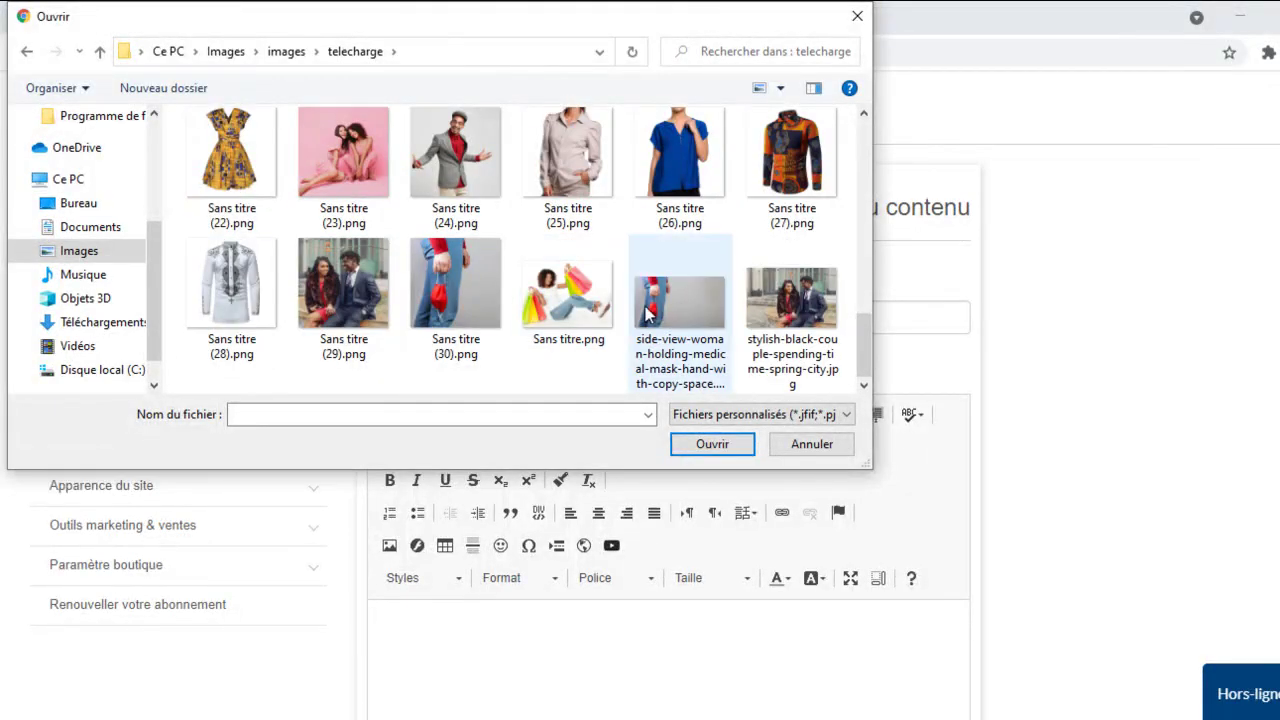
pyautogui.click(359, 267)
pyautogui.doubleClick(359, 267)
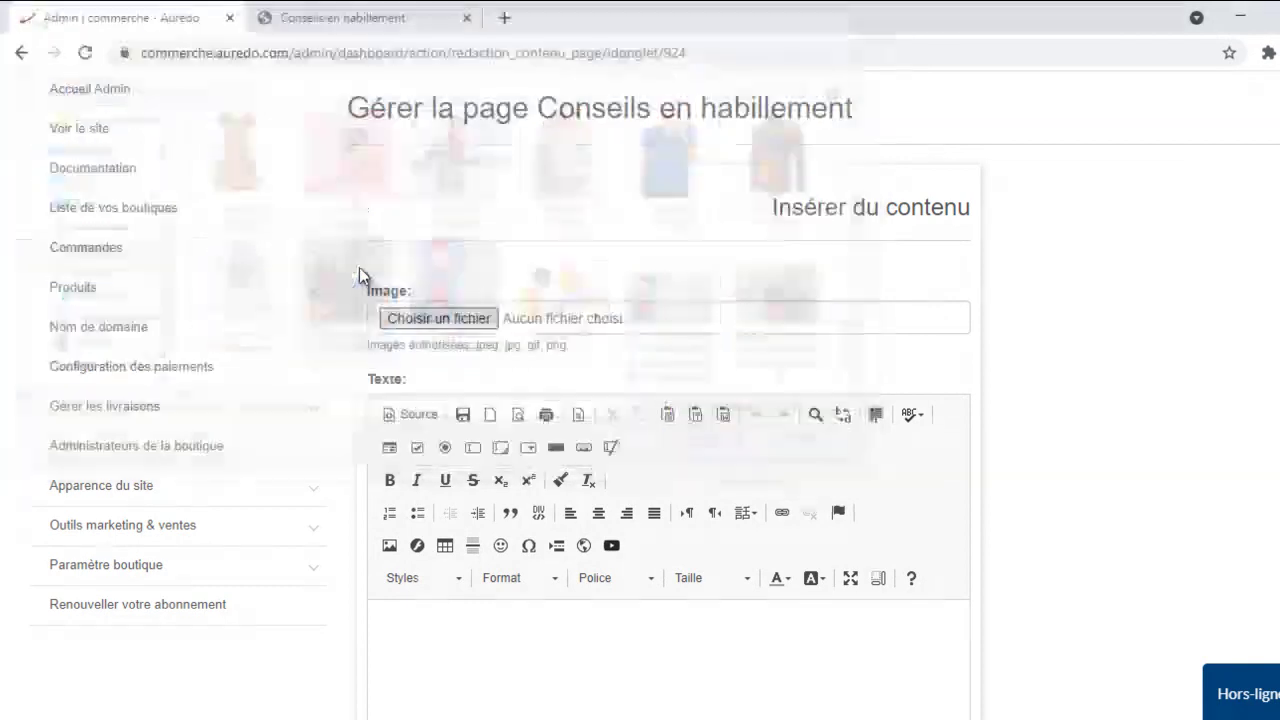
# - Paste the copied Latin placeholder text into the content's text field
pyautogui.scroll(-3, 590, 232)
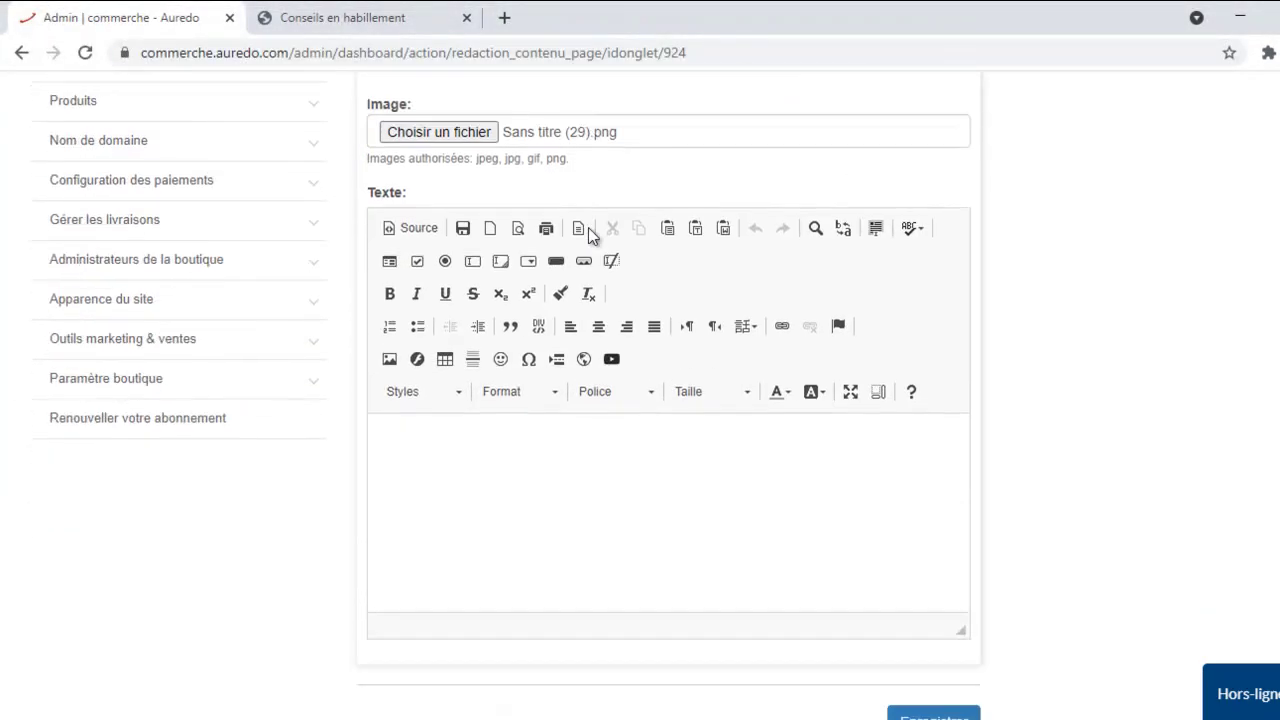
pyautogui.click(497, 341)
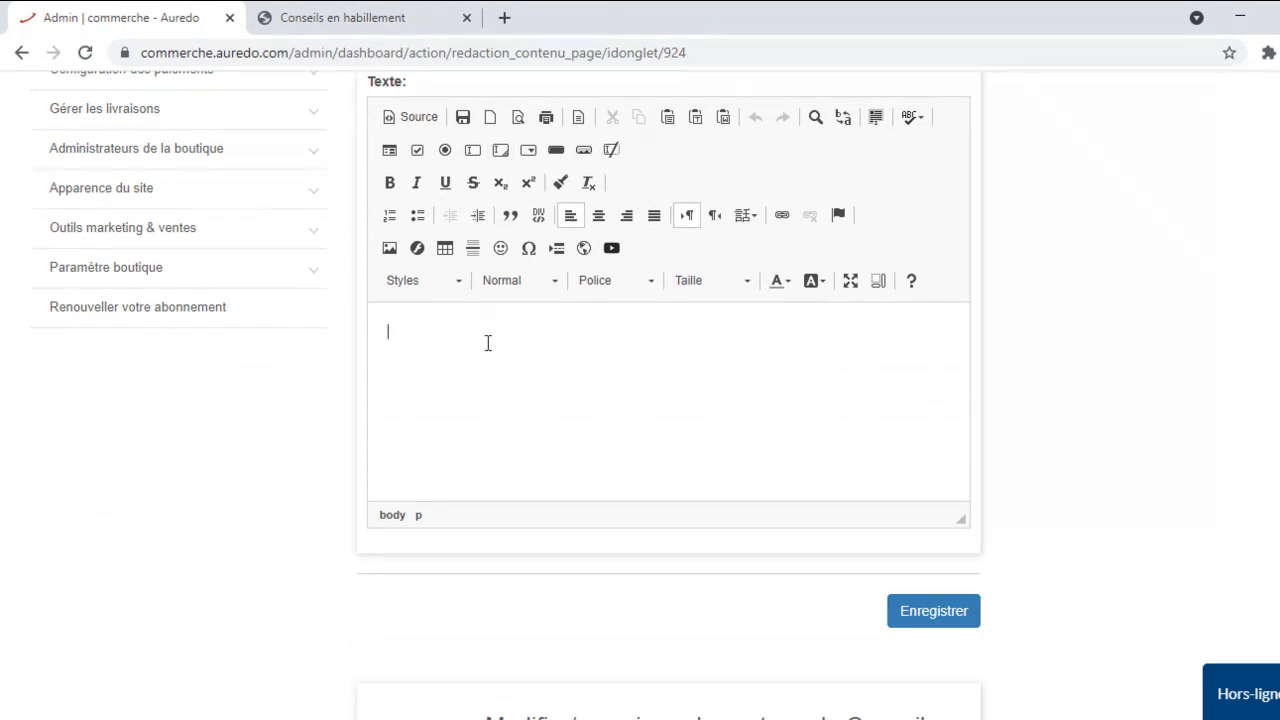
pyautogui.hotkey('ctrl', 'v')
pyautogui.scroll(10, 570, 385)
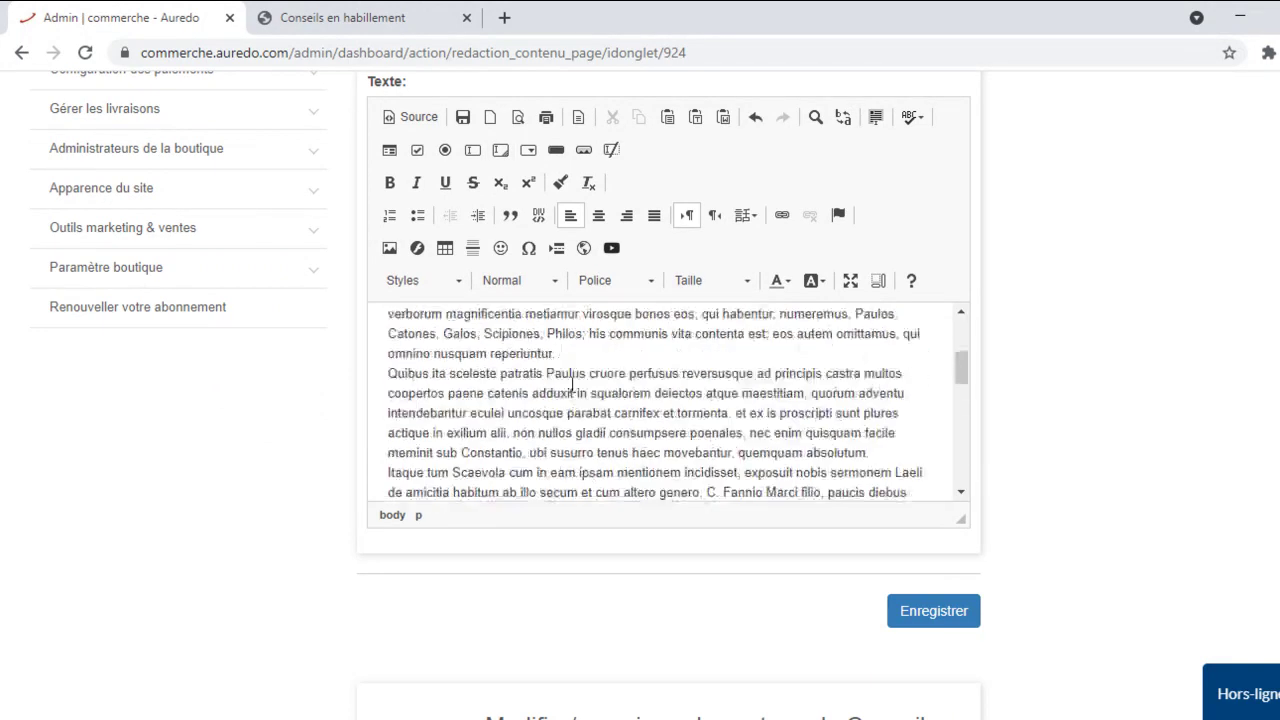
# - Make the opening passage through "quem is" bold and start a new paragraph after it
pyautogui.moveTo(385, 330); pyautogui.dragTo(938, 344)
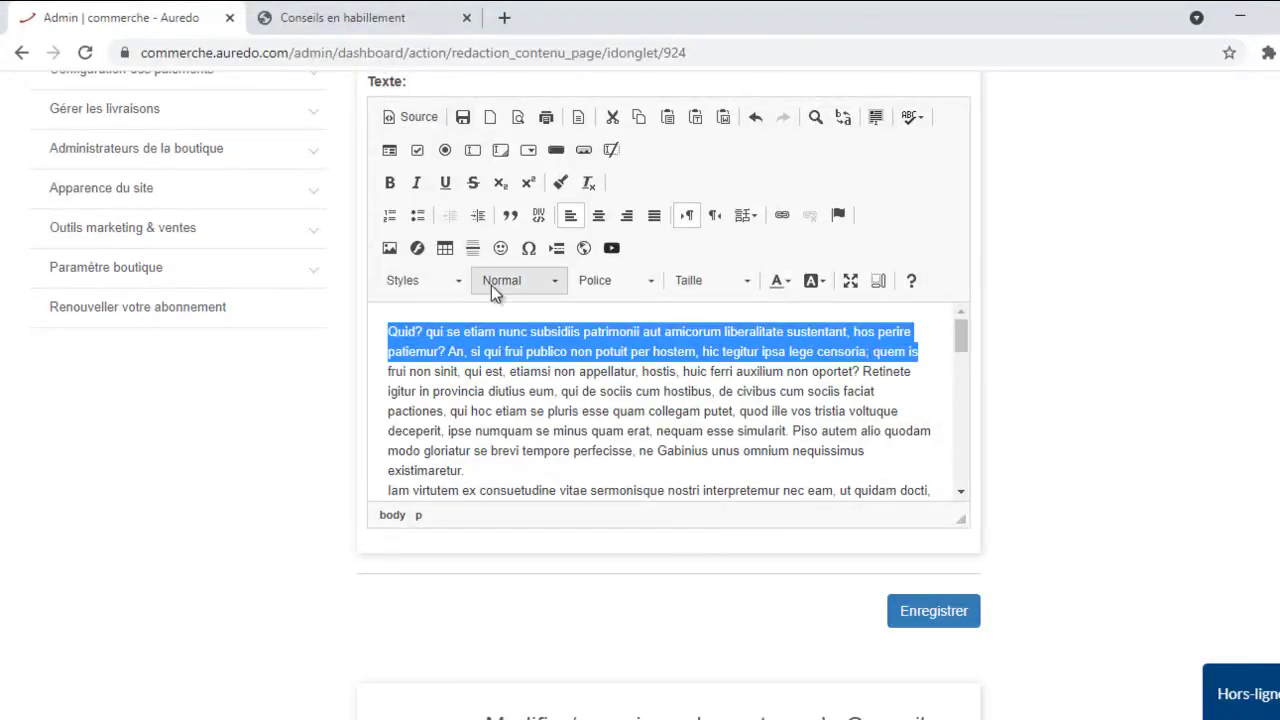
pyautogui.click(389, 182)
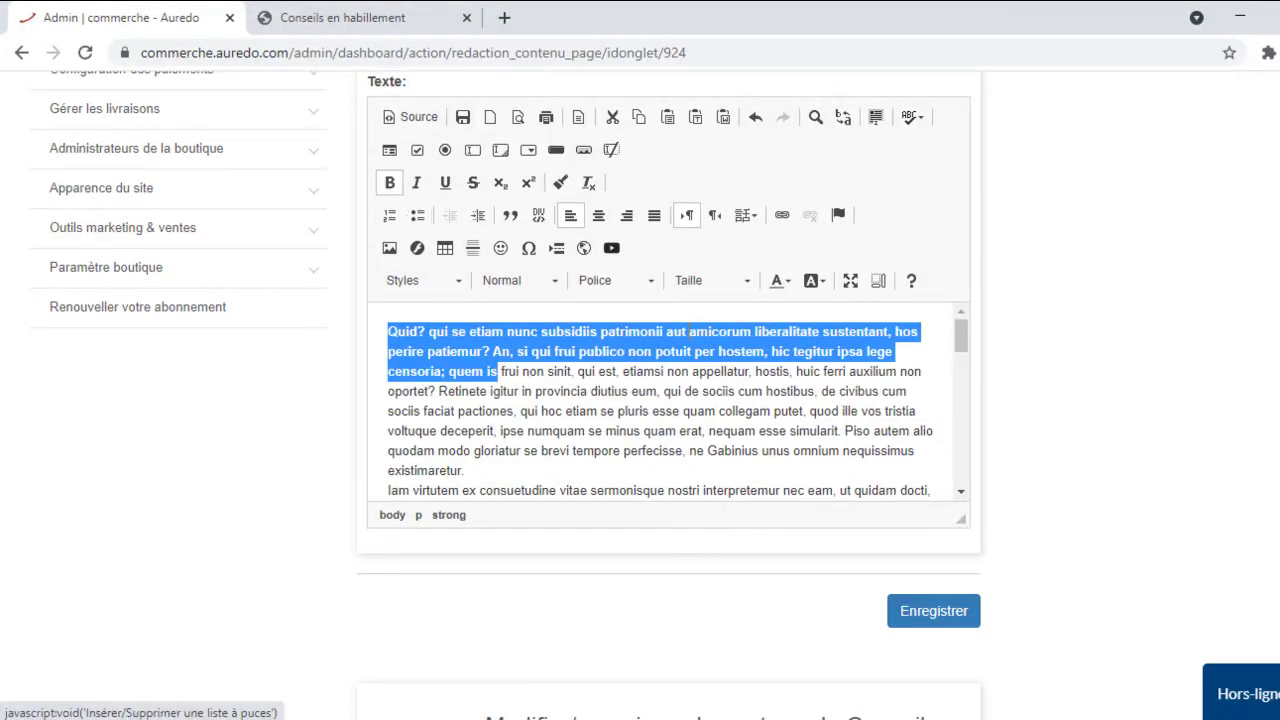
pyautogui.click(500, 373)
pyautogui.press('Return')
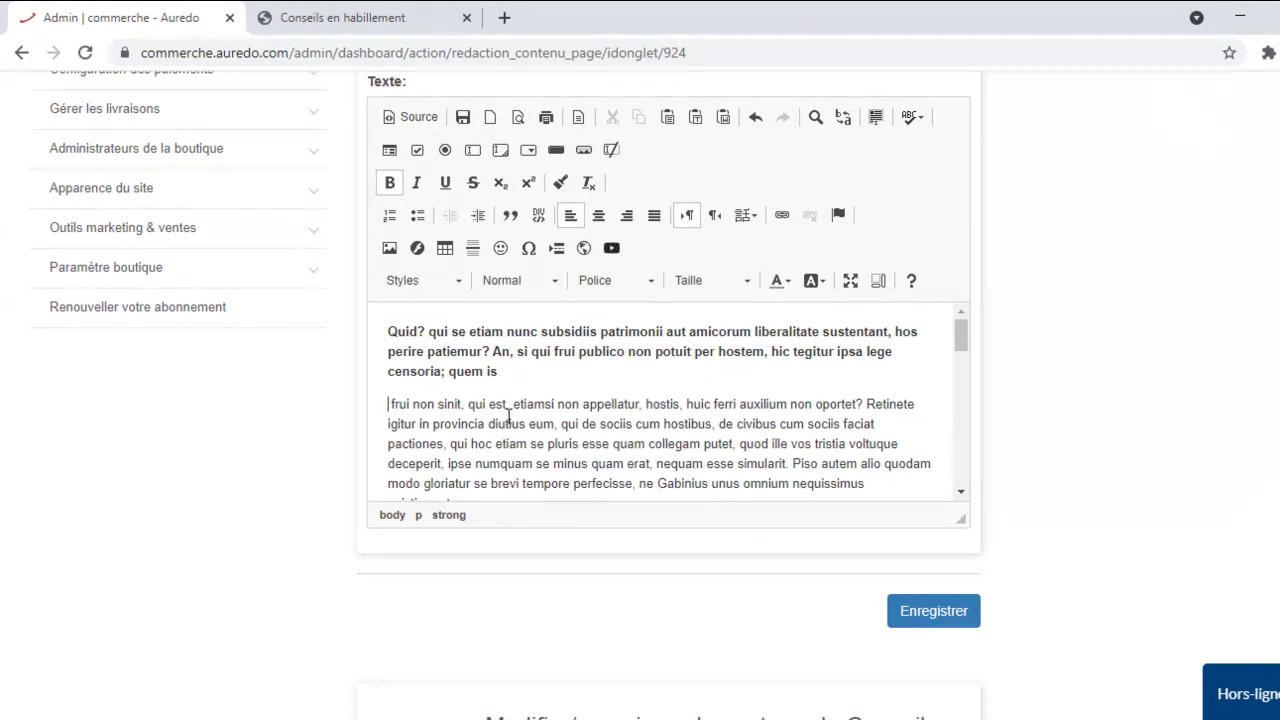
# - Set the entire text to font size 18 and justify it
pyautogui.hotkey('ctrl', 'a')
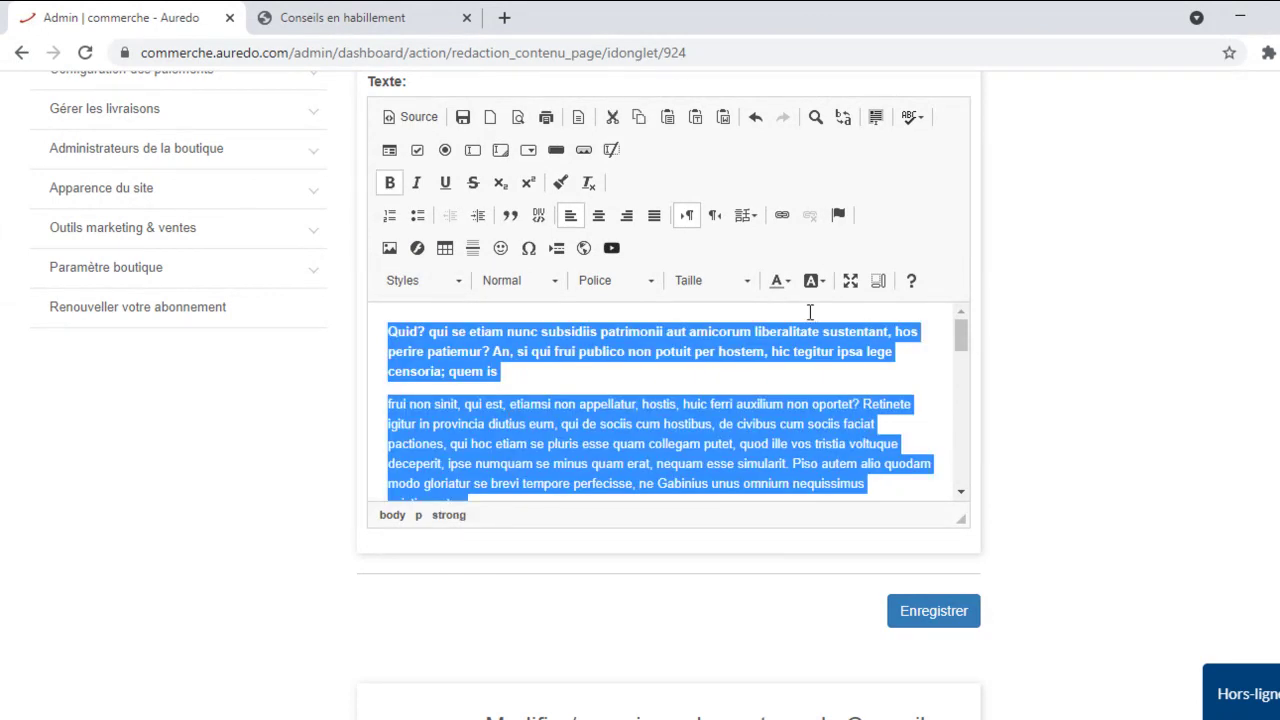
pyautogui.click(738, 281)
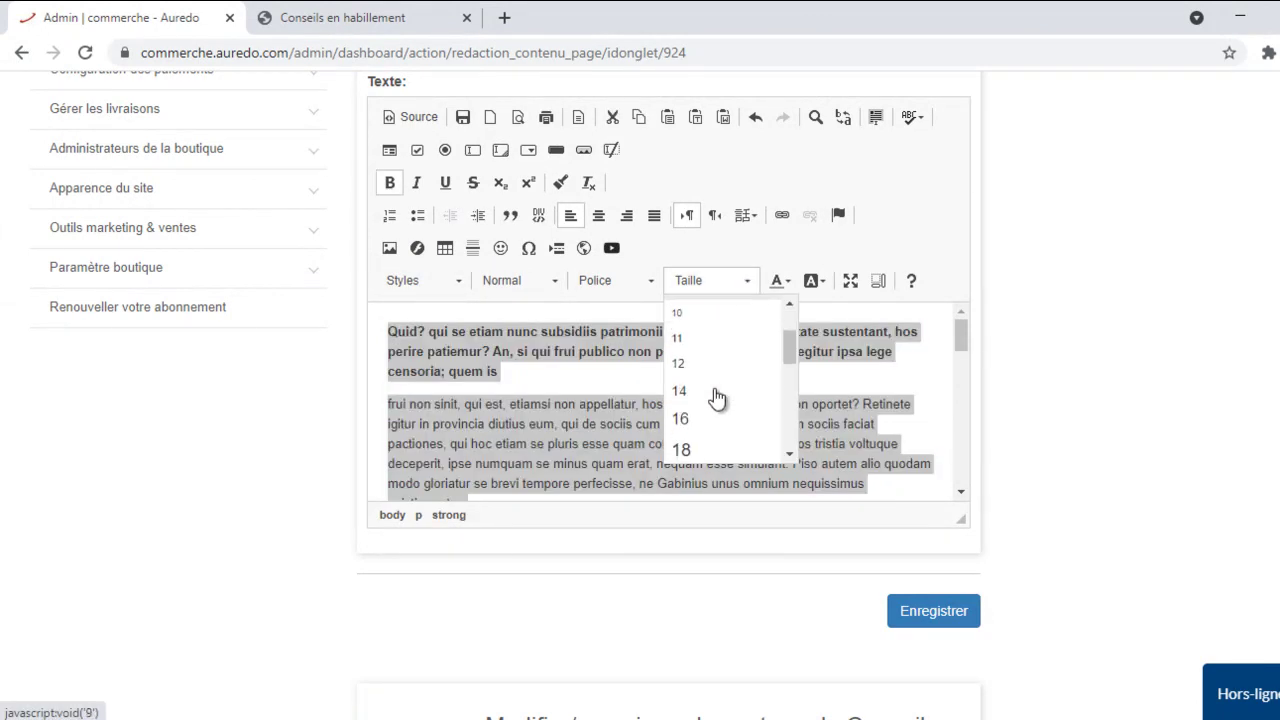
pyautogui.click(703, 422)
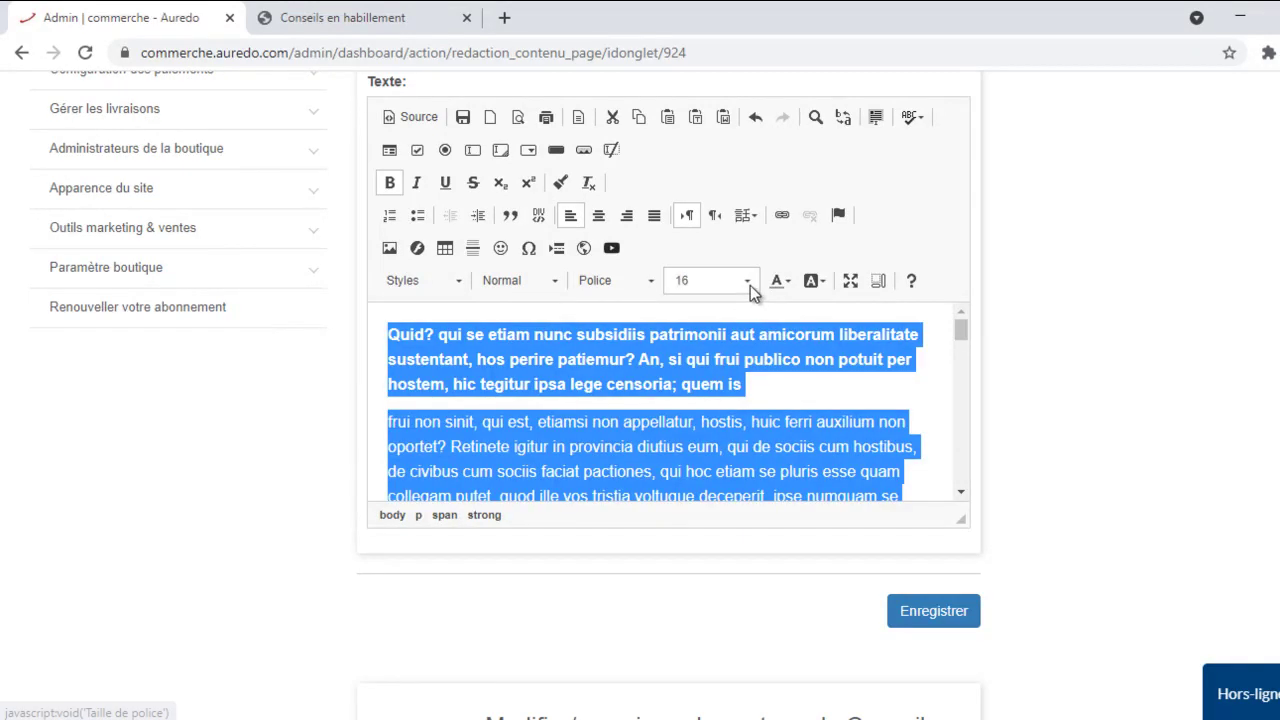
pyautogui.click(753, 289)
pyautogui.click(710, 418)
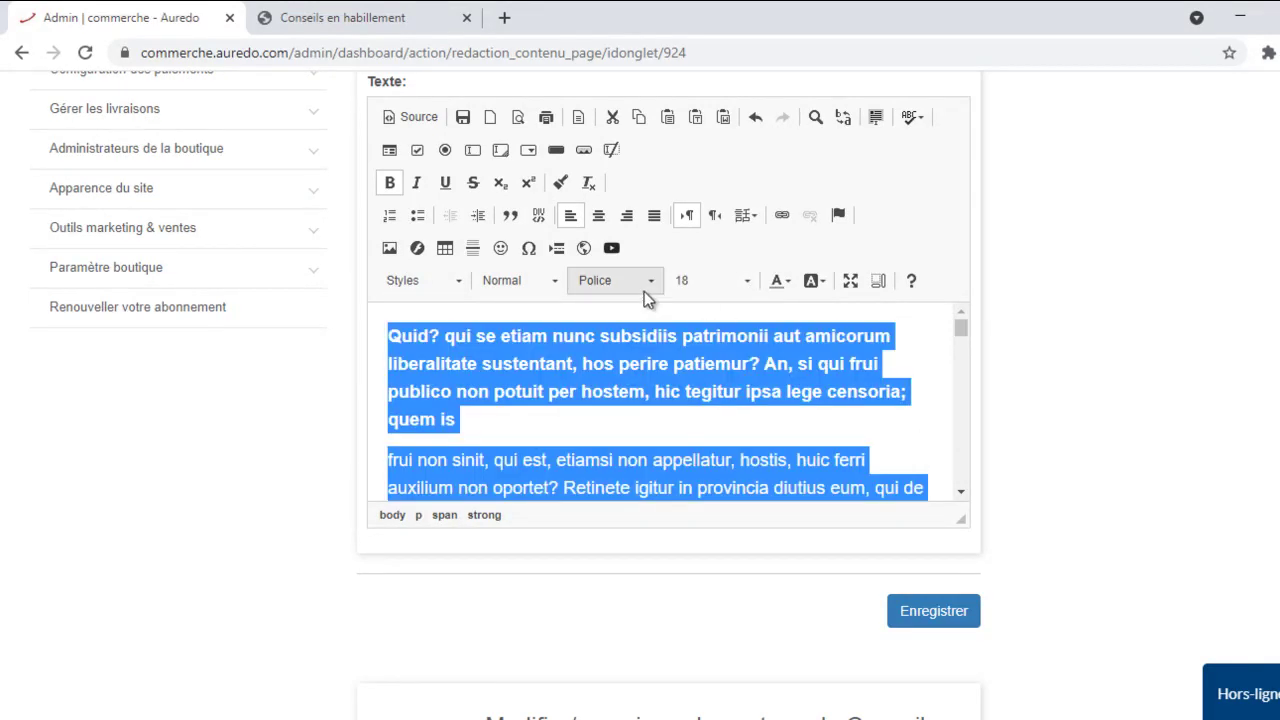
pyautogui.click(654, 215)
# - Look through the formatted text and save the content to the Conseils en habillement page
pyautogui.scroll(1, 671, 363)
pyautogui.scroll(-2, 671, 363)
pyautogui.scroll(-3, 690, 258)
pyautogui.scroll(-5, 693, 258)
pyautogui.click(735, 245)
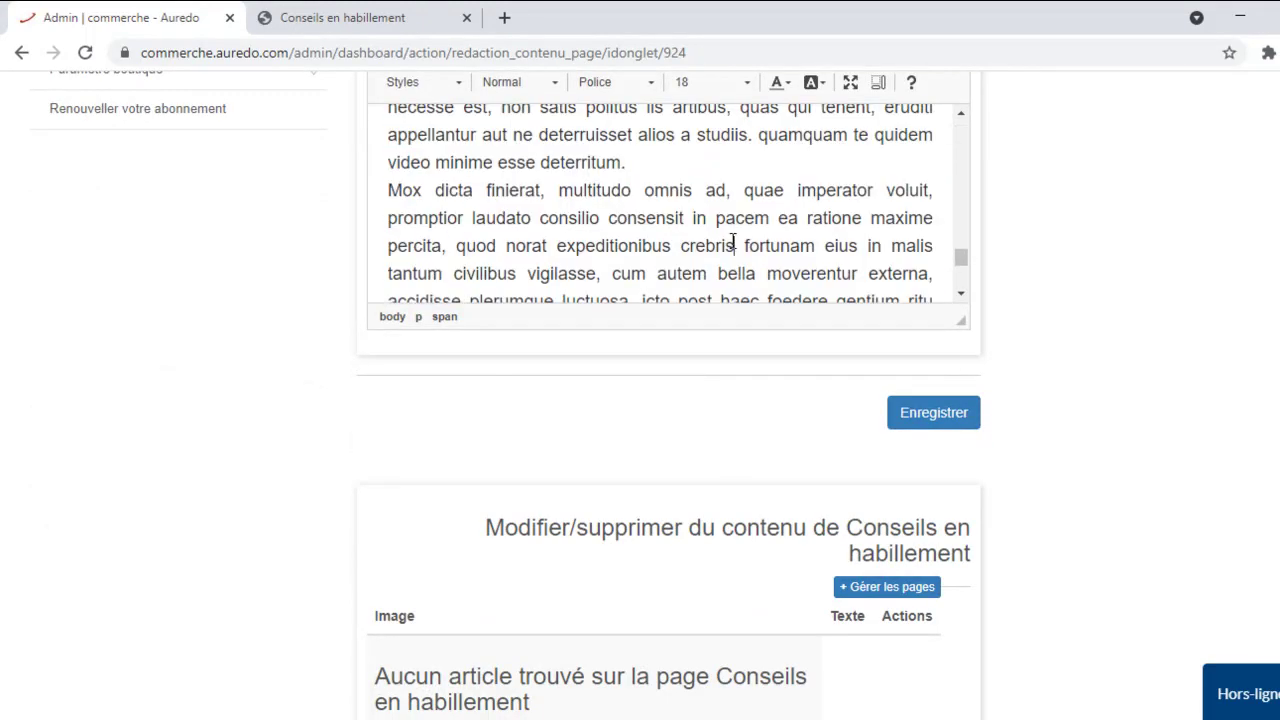
pyautogui.scroll(-1, 790, 395)
pyautogui.click(924, 326)
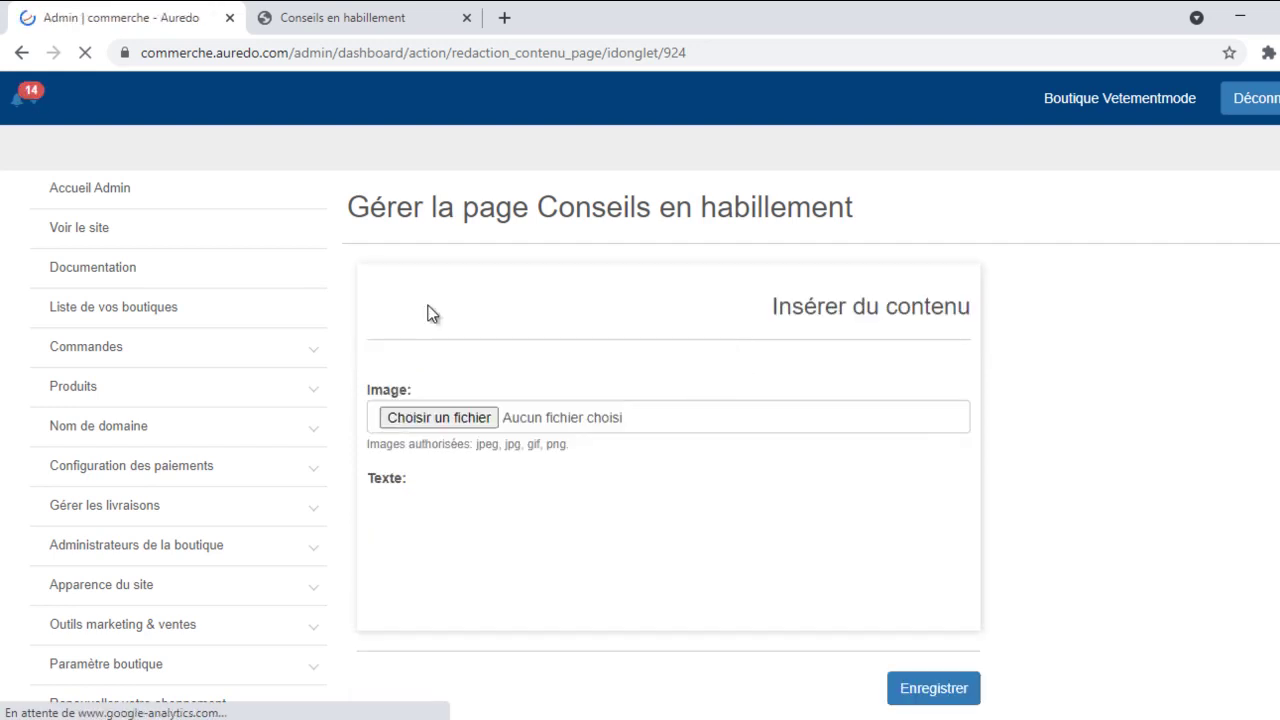
# - Reload the public Conseils en habillement page and look over the new article's image and text
pyautogui.click(332, 9)
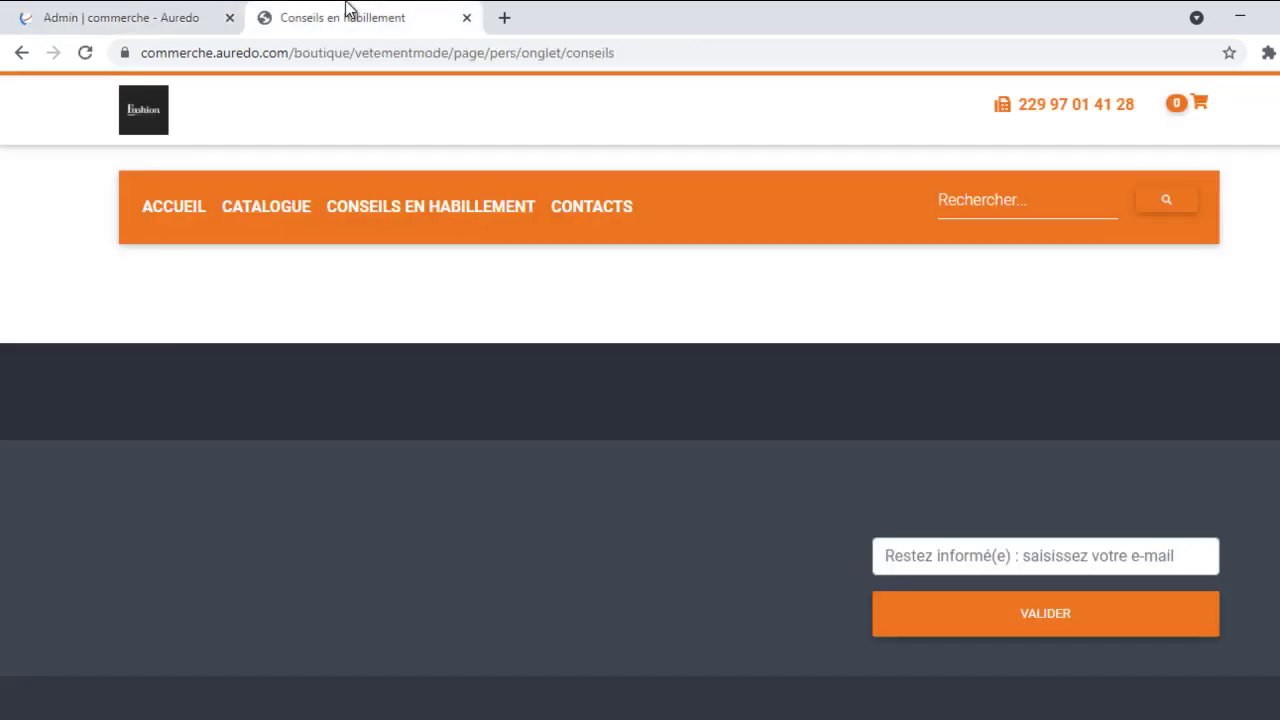
pyautogui.click(86, 53)
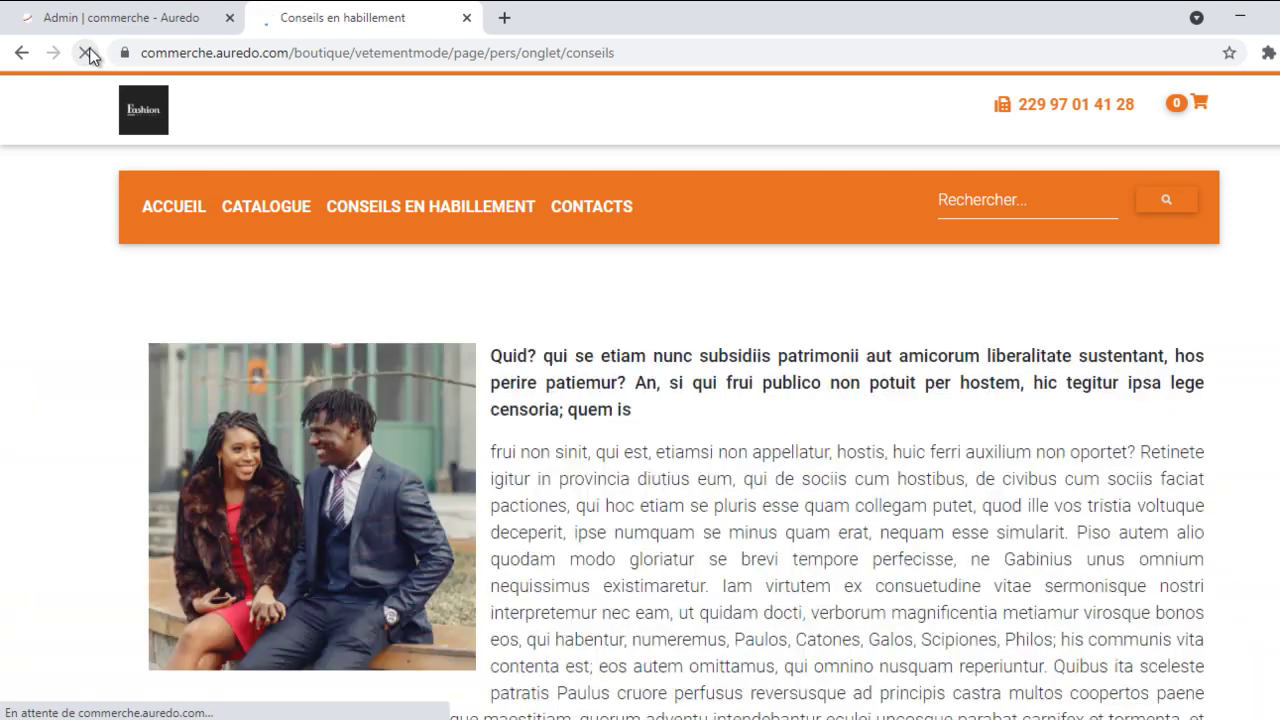
pyautogui.scroll(-3, 650, 530)
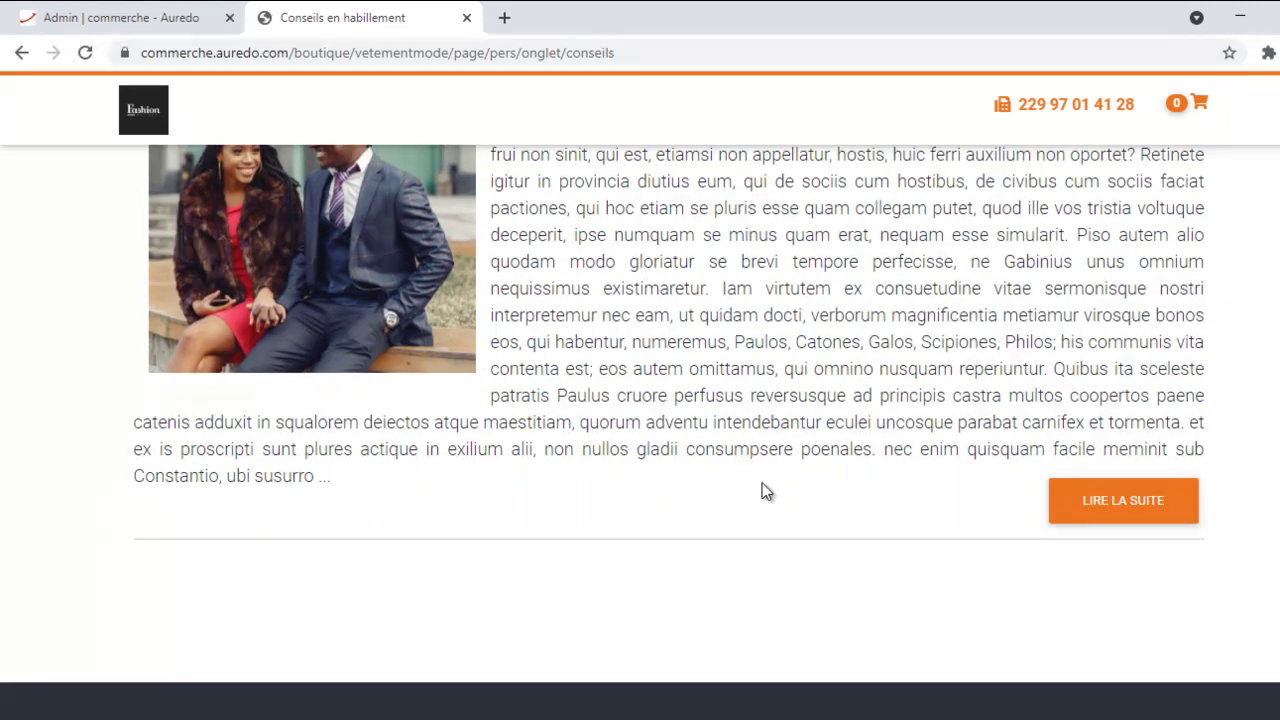
pyautogui.scroll(2, 742, 490)
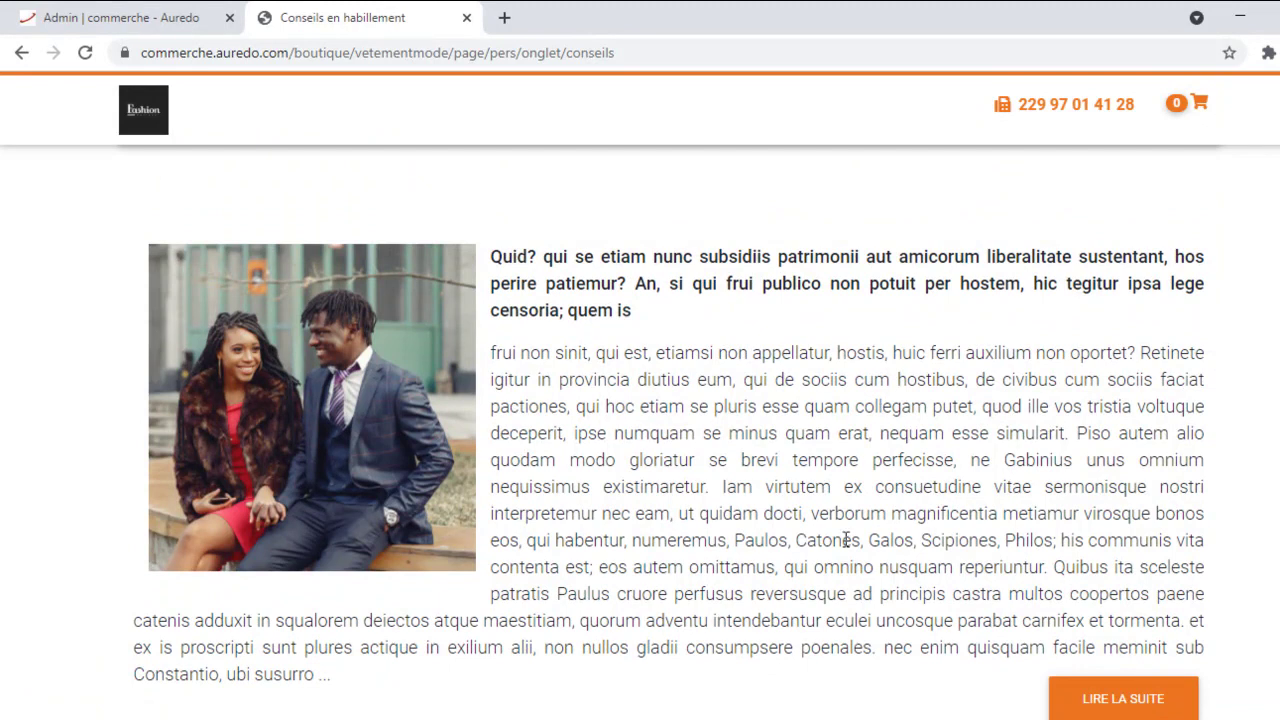
pyautogui.scroll(2, 890, 525)
# - Reopen Conseils en habillement from the shop navigation, view the full article through Lire la suite, and go back to the page
pyautogui.click(421, 210)
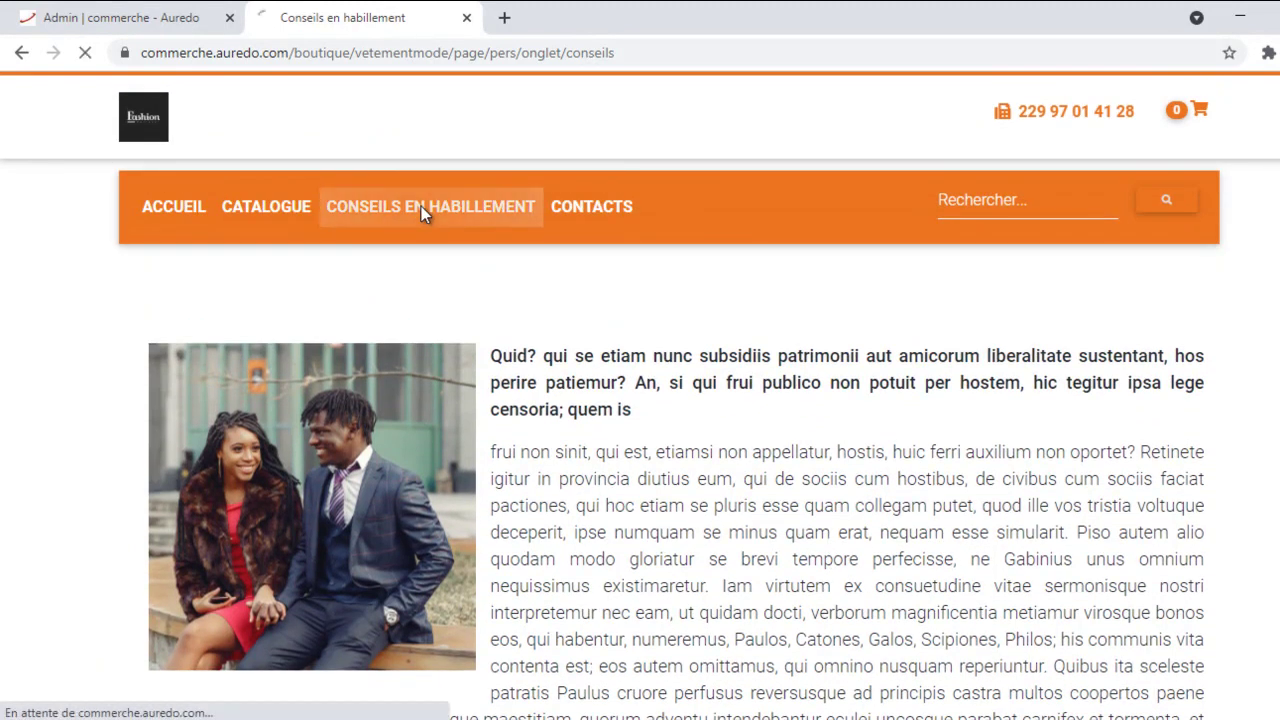
pyautogui.scroll(-1, 691, 433)
pyautogui.scroll(-2, 691, 433)
pyautogui.click(1136, 513)
pyautogui.scroll(-7, 1037, 563)
pyautogui.scroll(5, 900, 490)
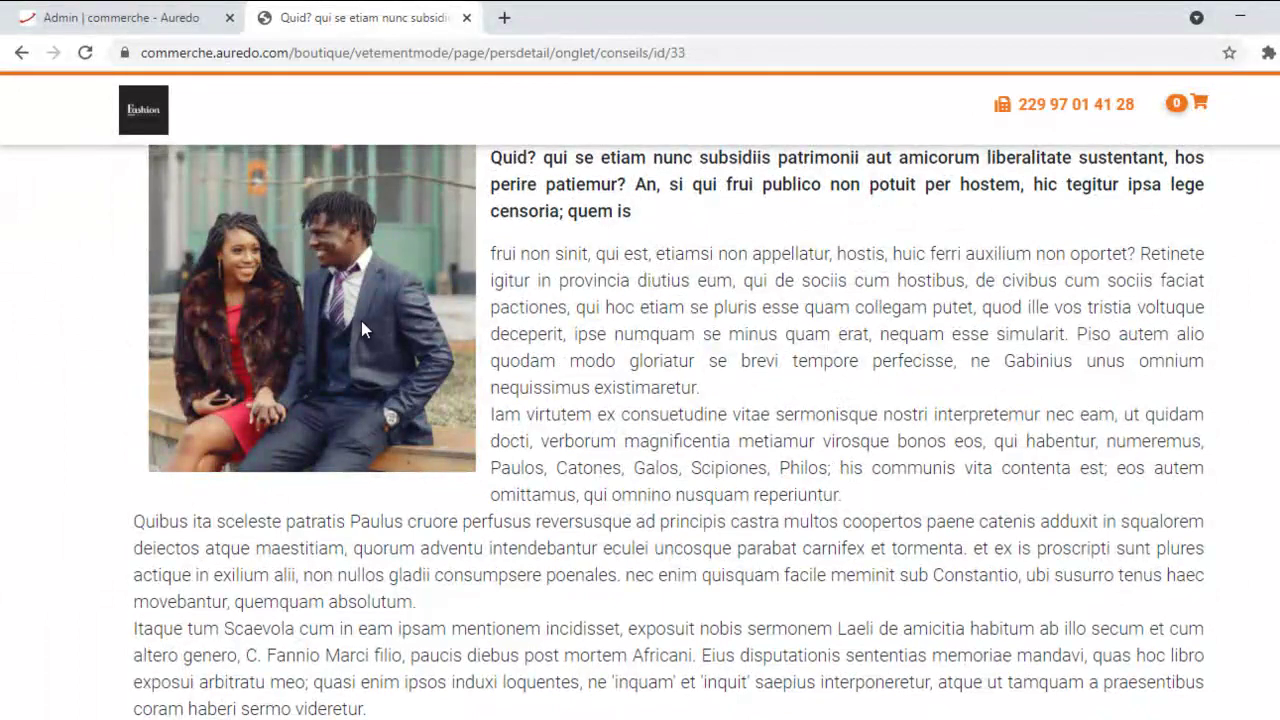
pyautogui.scroll(2, 800, 420)
pyautogui.scroll(1, 793, 376)
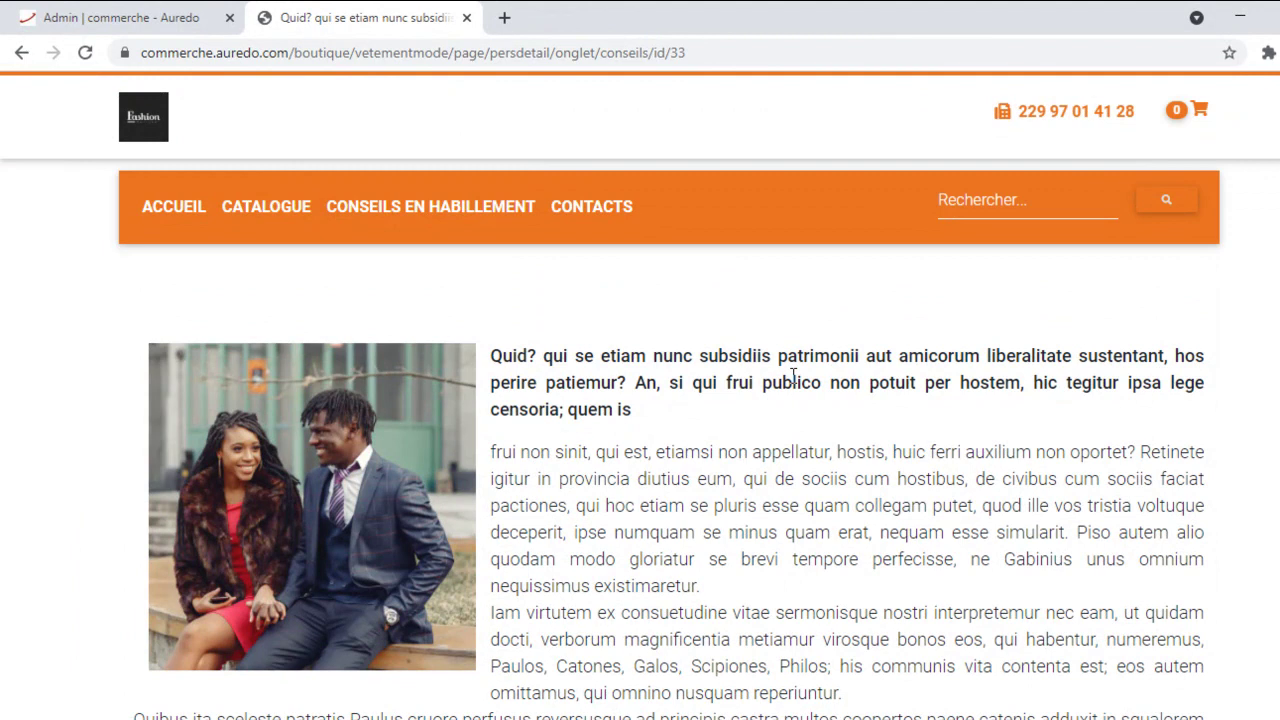
pyautogui.click(22, 52)
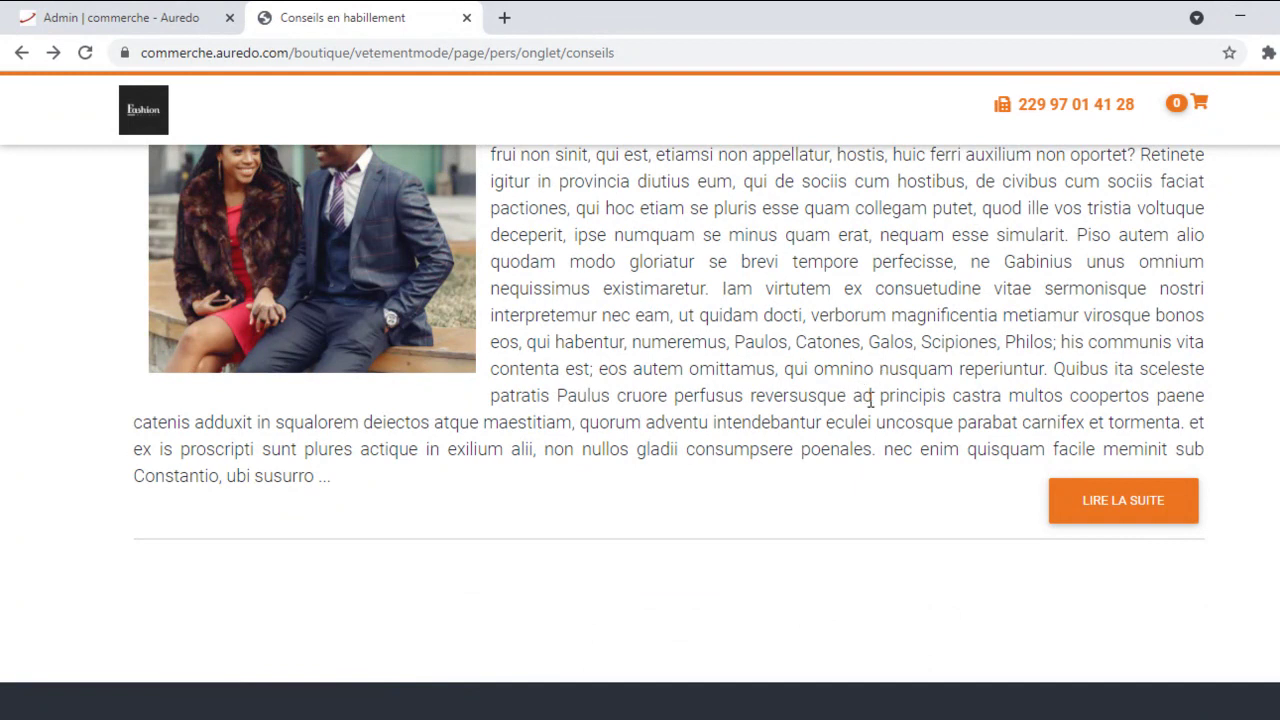
# - Return to the admin content editor and choose the side-view-woman-holding-medical-mask image for a second article
pyautogui.click(88, 16)
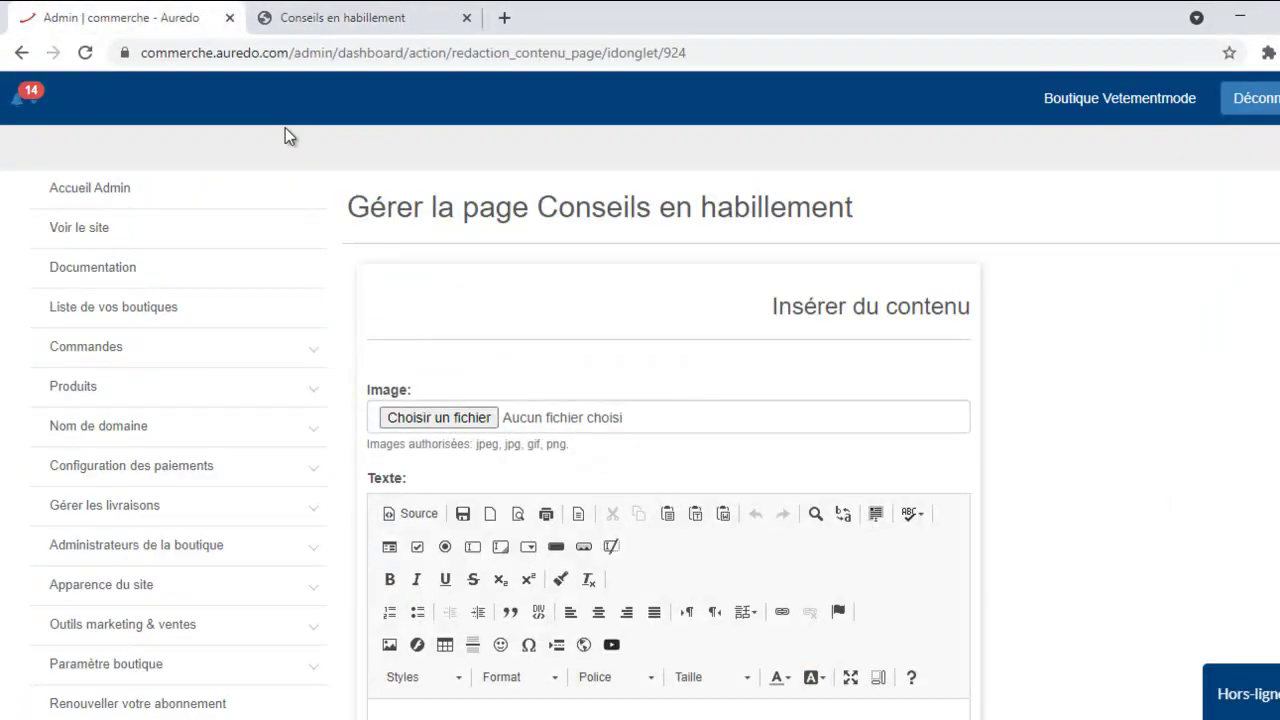
pyautogui.click(434, 417)
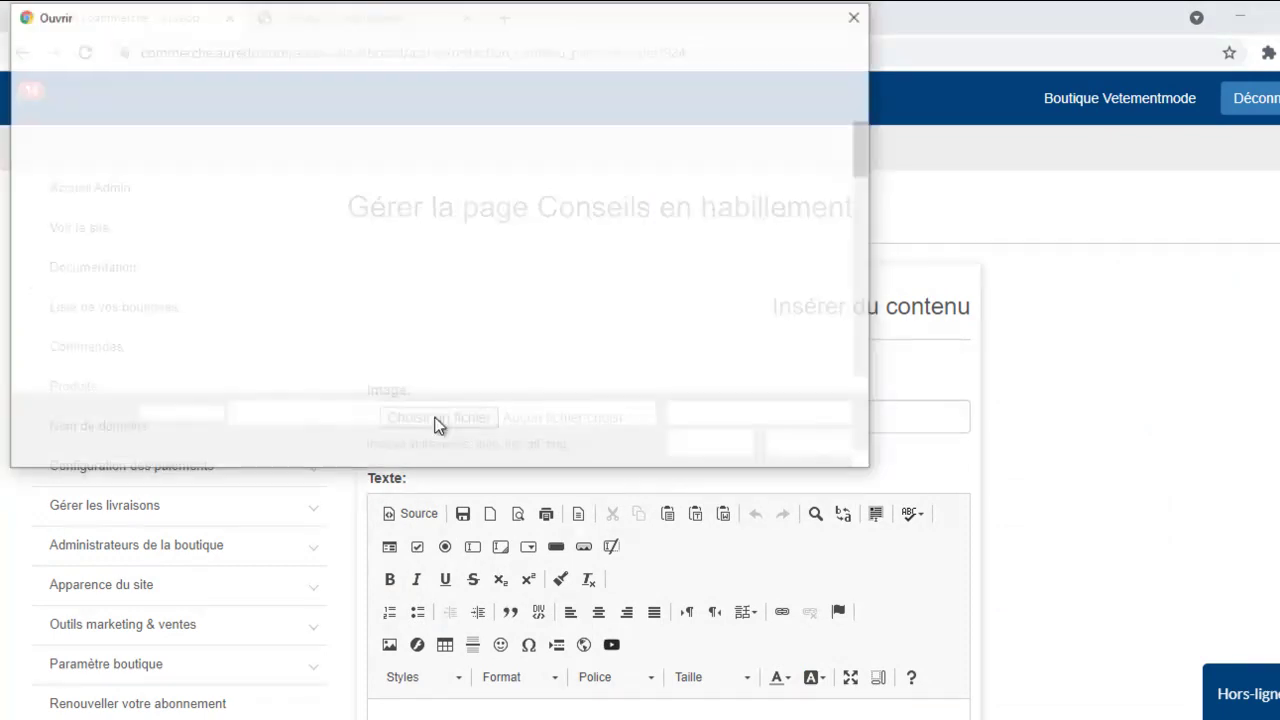
pyautogui.scroll(-1, 612, 252)
pyautogui.scroll(-10, 605, 247)
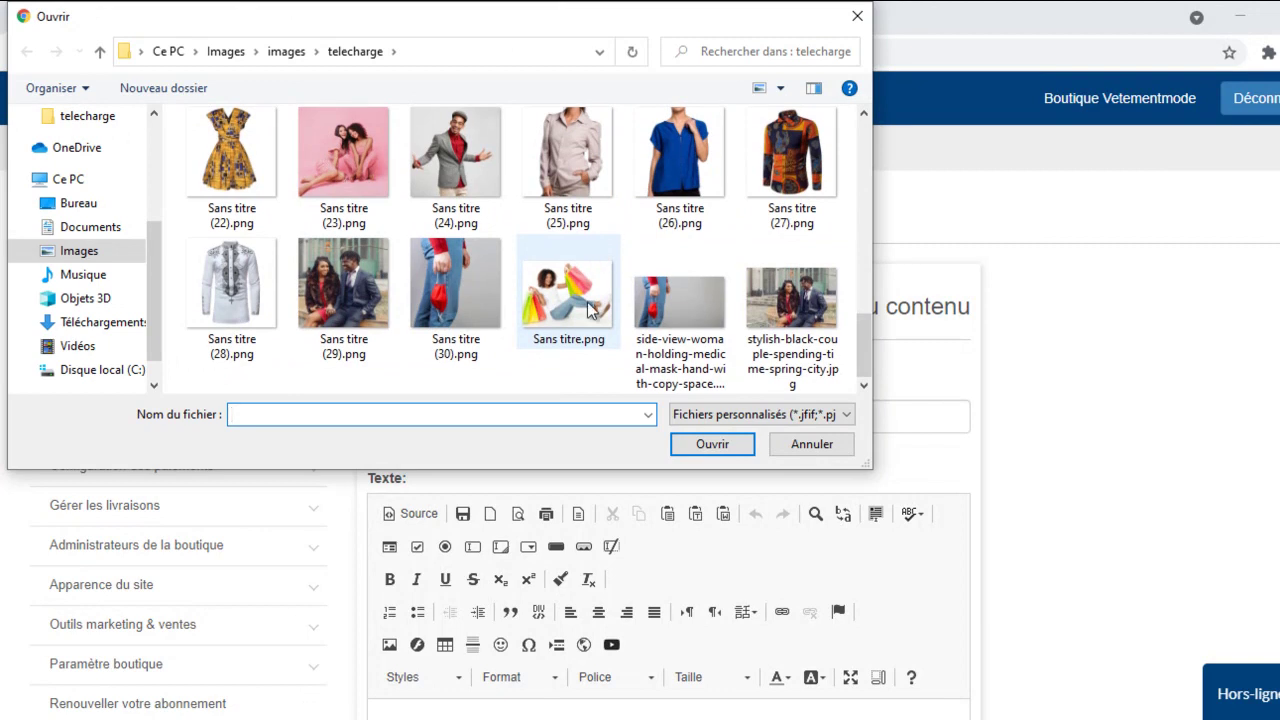
pyautogui.doubleClick(650, 305)
# - Paste the Latin placeholder text into the second article and delete its opening passage through "quem is"
pyautogui.scroll(-3, 600, 380)
pyautogui.click(544, 357)
pyautogui.hotkey('ctrl', 'v')
pyautogui.scroll(10, 530, 400)
pyautogui.scroll(2, 518, 418)
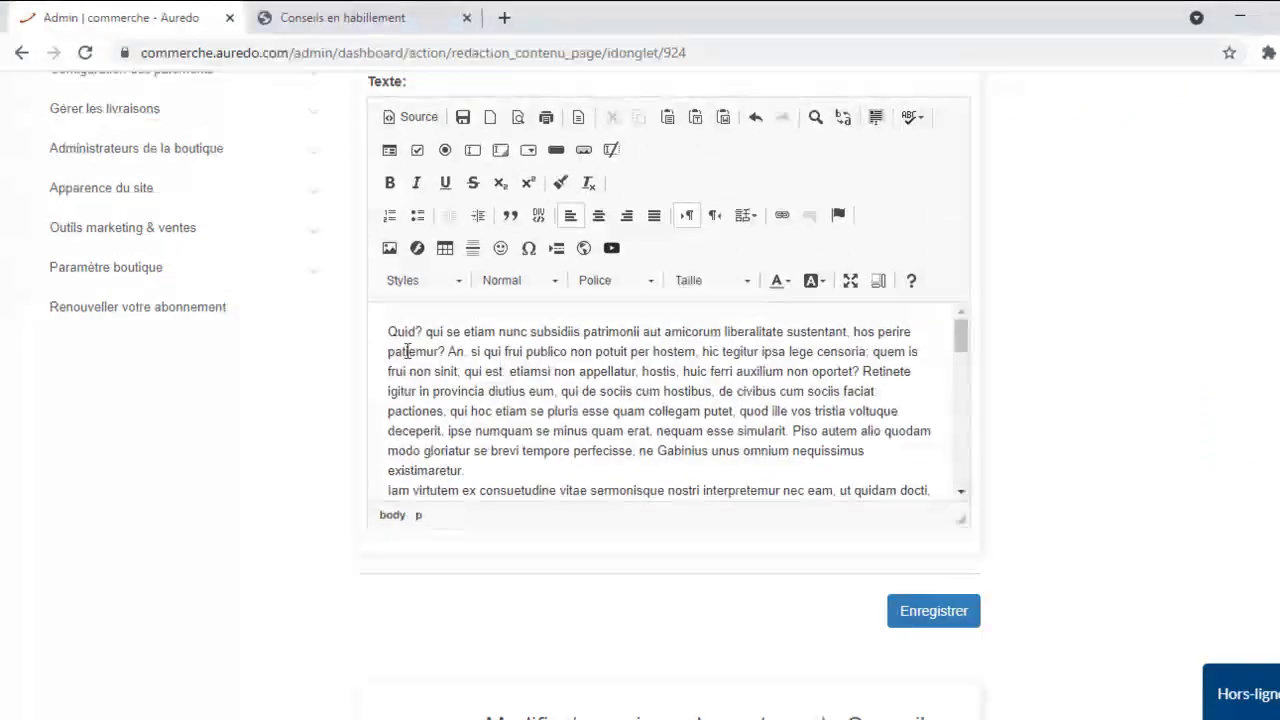
pyautogui.moveTo(388, 331)
pyautogui.mouseDown()
pyautogui.moveTo(963, 363)
pyautogui.moveTo(389, 331)
pyautogui.mouseUp()
pyautogui.press('Delete')
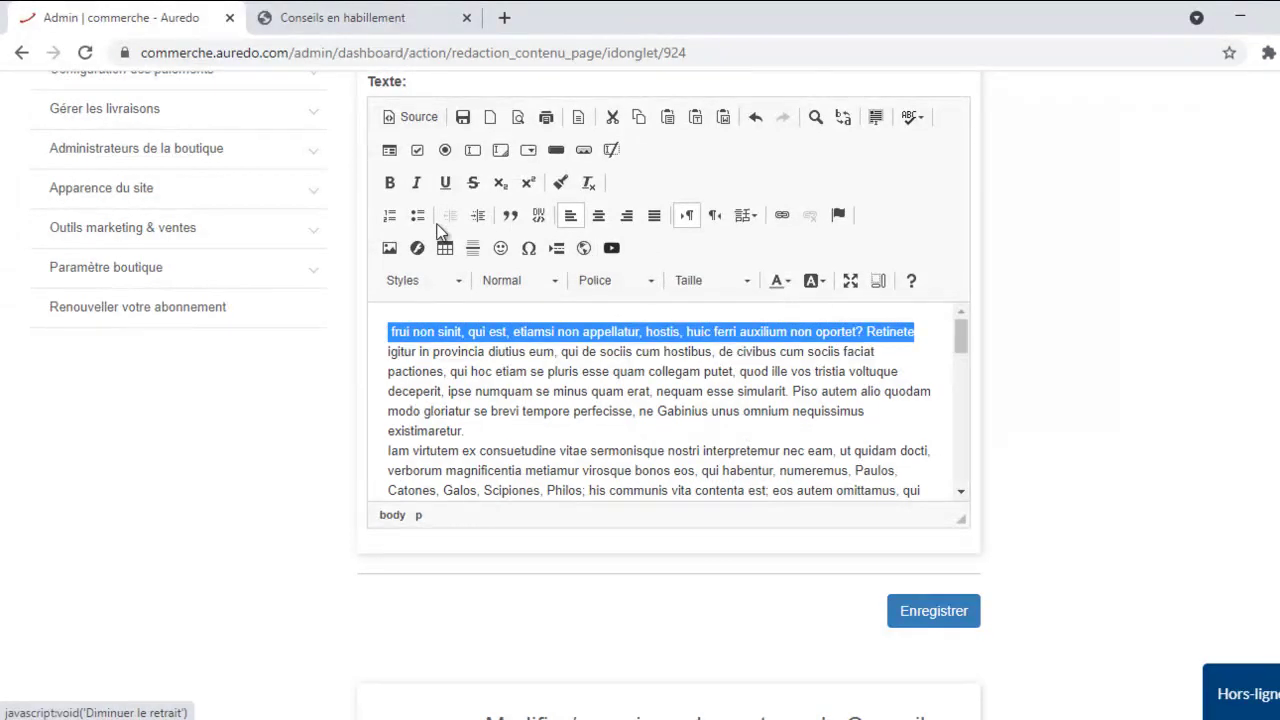
# - Make the opening passage from "frui non sinit" through "Retinete" bold and start a new paragraph after it
pyautogui.click(389, 182)
pyautogui.click(443, 351)
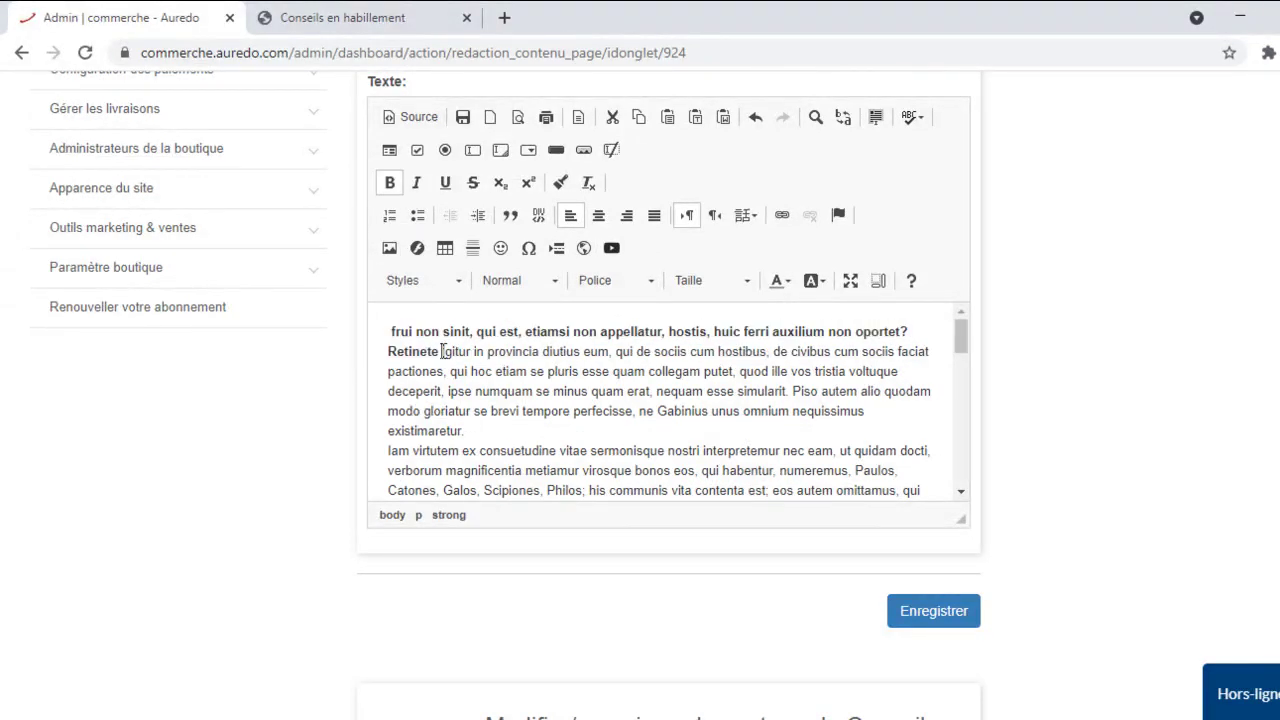
pyautogui.press('Return')
pyautogui.click(442, 352)
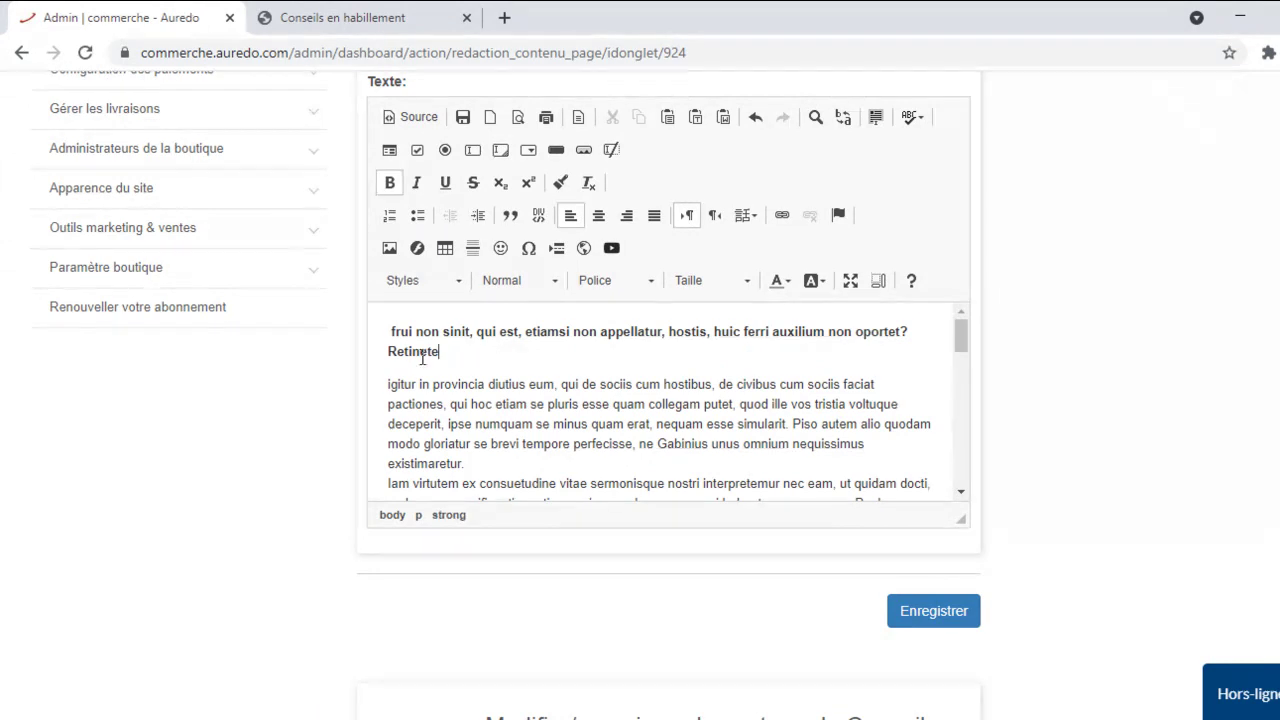
# - Set the second article's entire text to font size 18, justify it, and save the article
pyautogui.hotkey('ctrl', 'a')
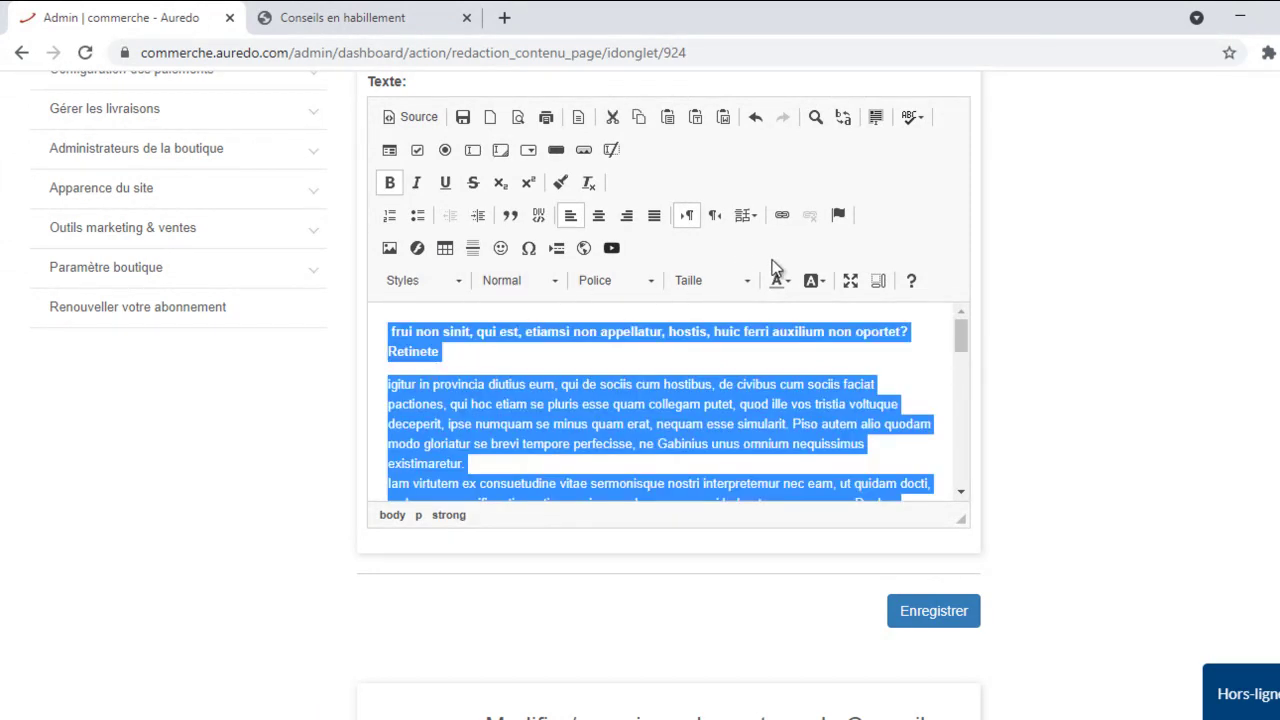
pyautogui.click(722, 284)
pyautogui.scroll(-3, 708, 420)
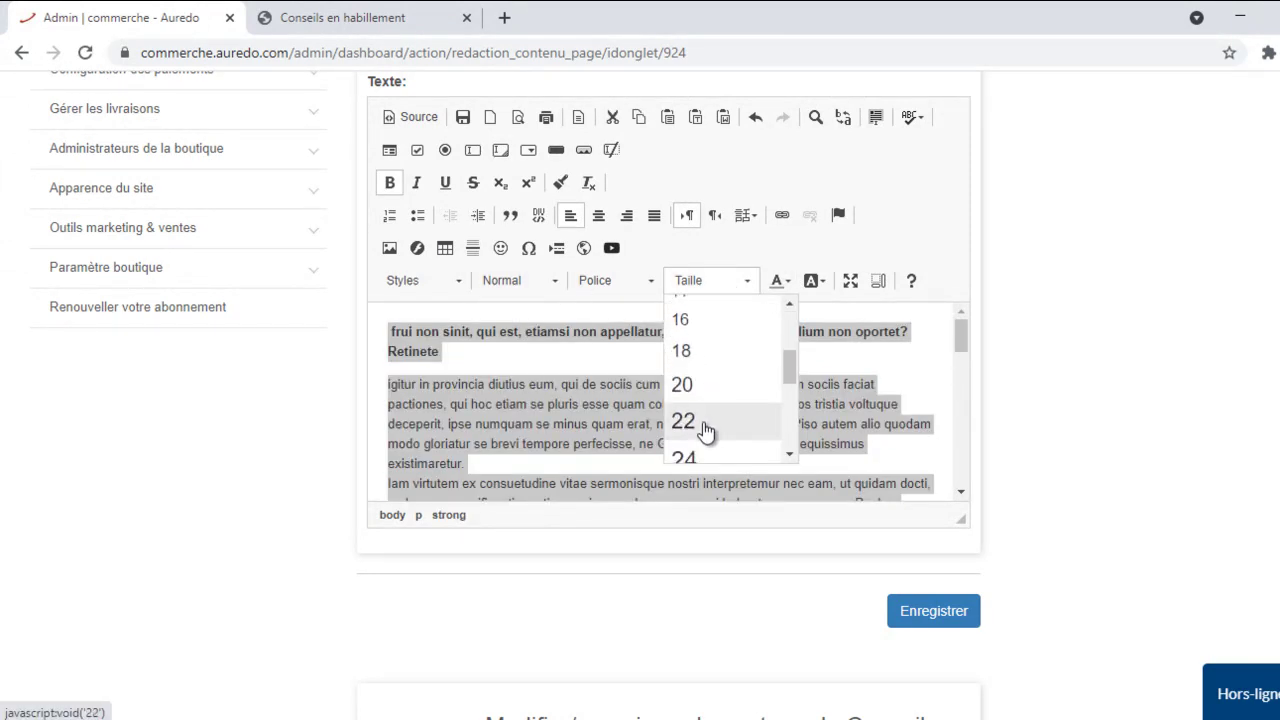
pyautogui.click(701, 356)
pyautogui.scroll(-5, 700, 400)
pyautogui.click(654, 215)
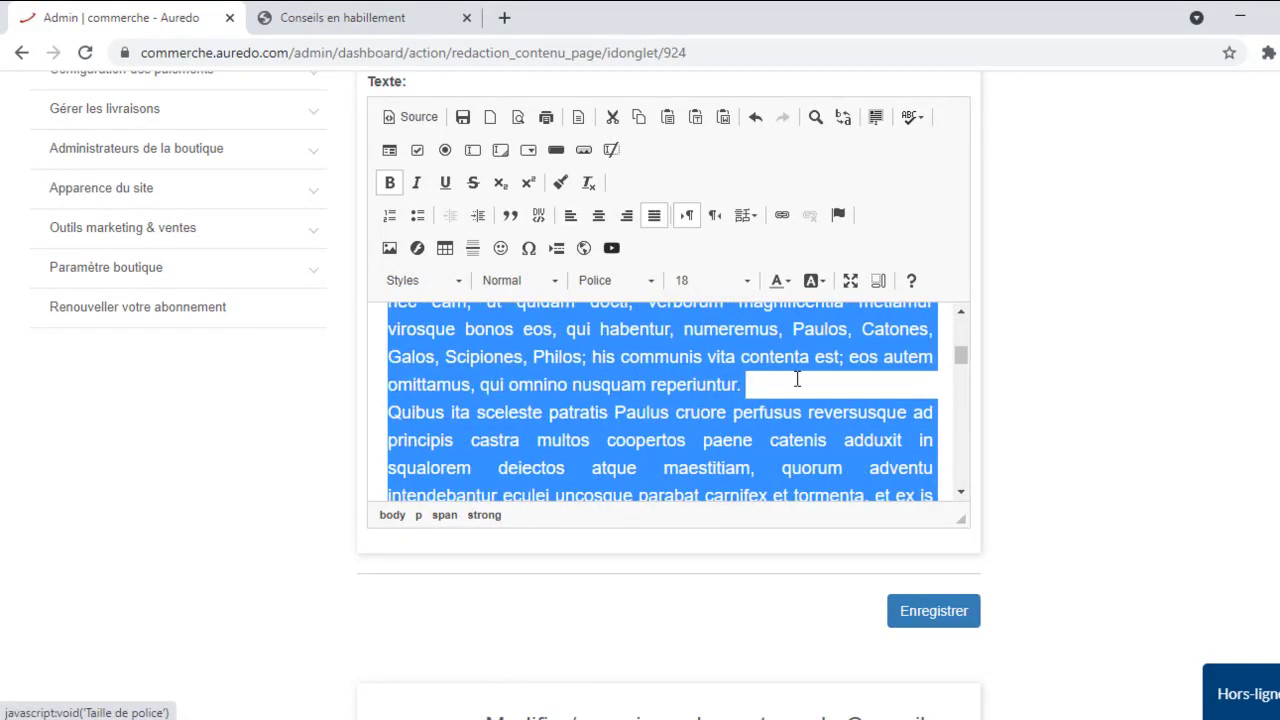
pyautogui.click(915, 610)
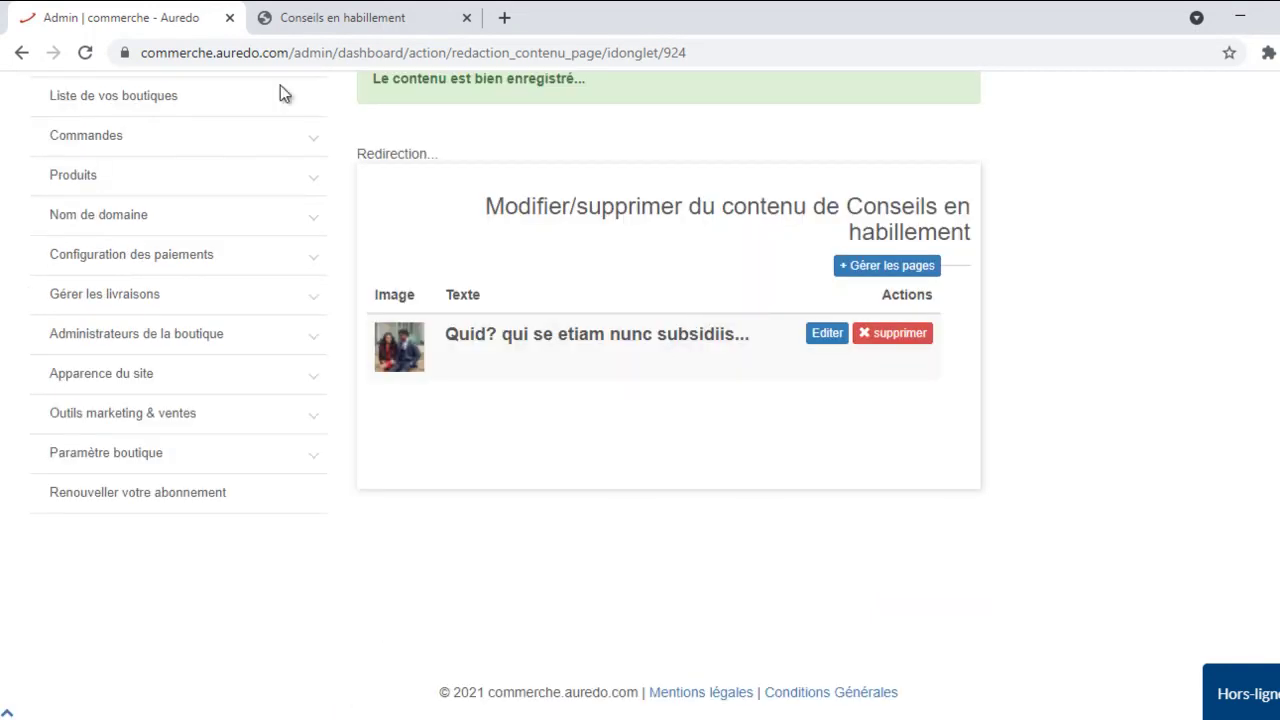
# - Reload the Conseils en habillement page in the shop and review how both articles are laid out
pyautogui.click(334, 12)
pyautogui.click(86, 54)
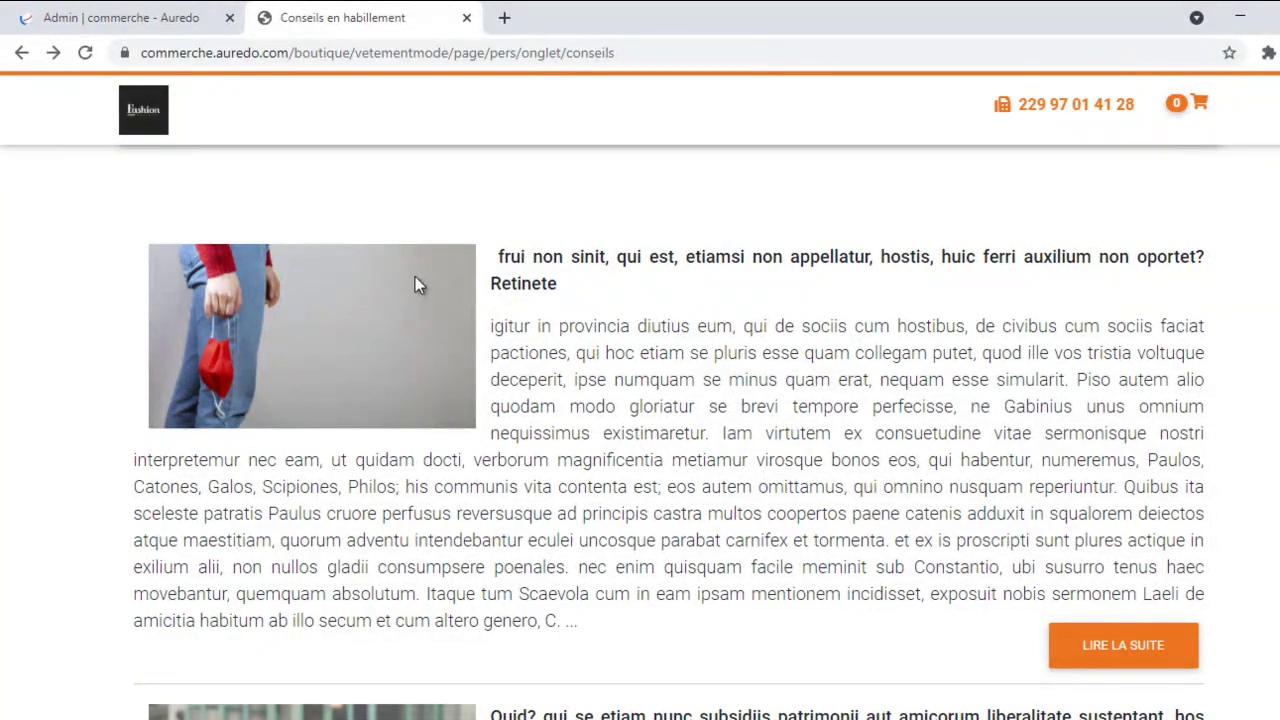
pyautogui.scroll(-2, 645, 332)
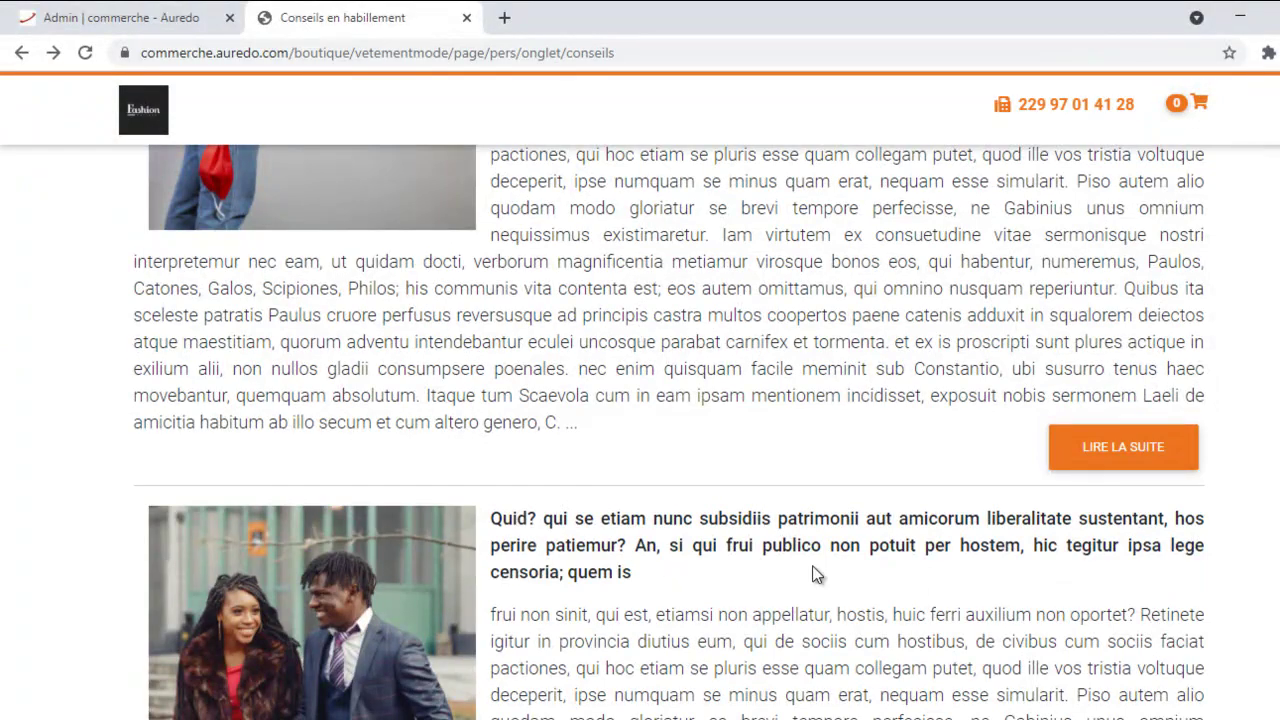
pyautogui.scroll(-8, 690, 582)
pyautogui.scroll(-3, 670, 490)
pyautogui.scroll(4, 670, 490)
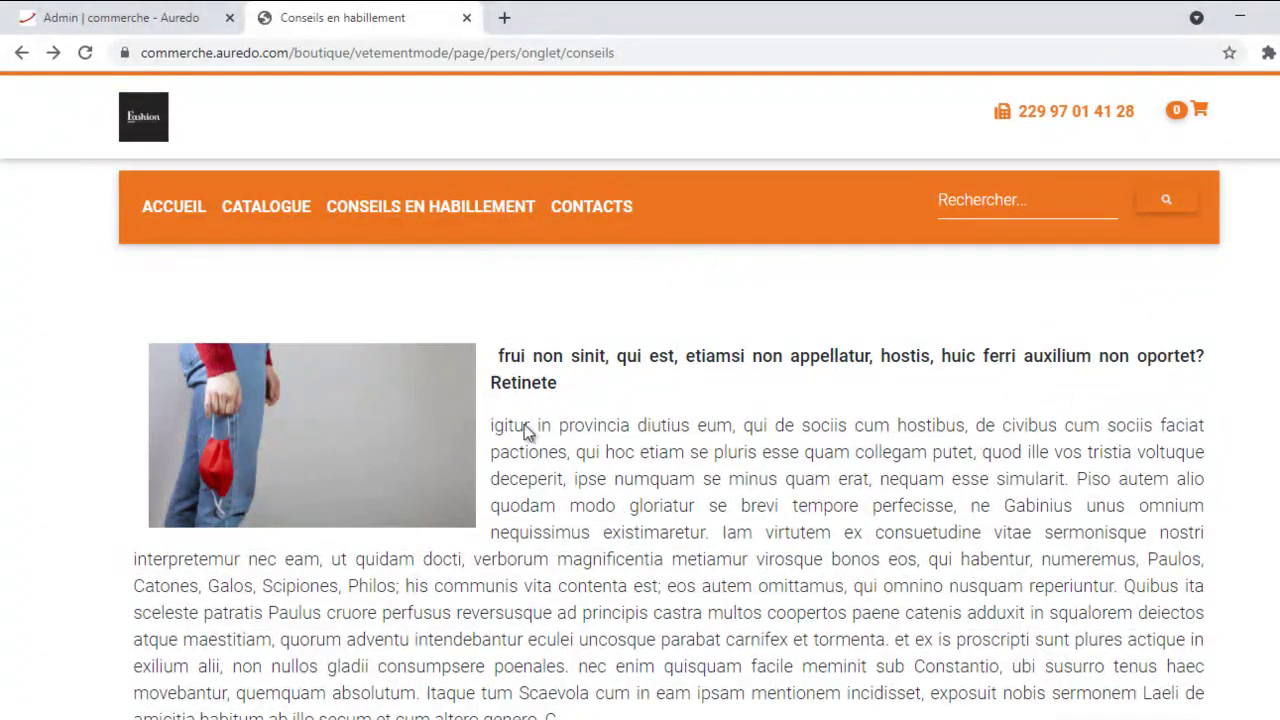
pyautogui.scroll(-3, 862, 470)
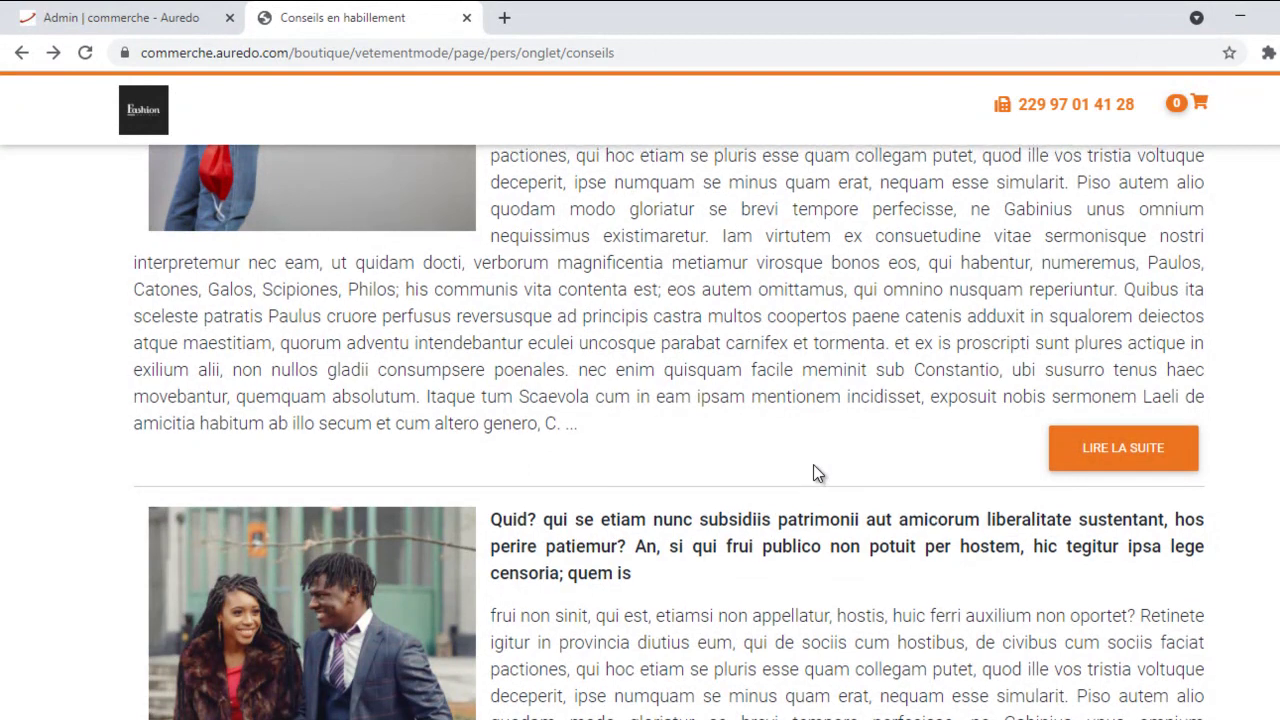
pyautogui.scroll(3, 813, 472)
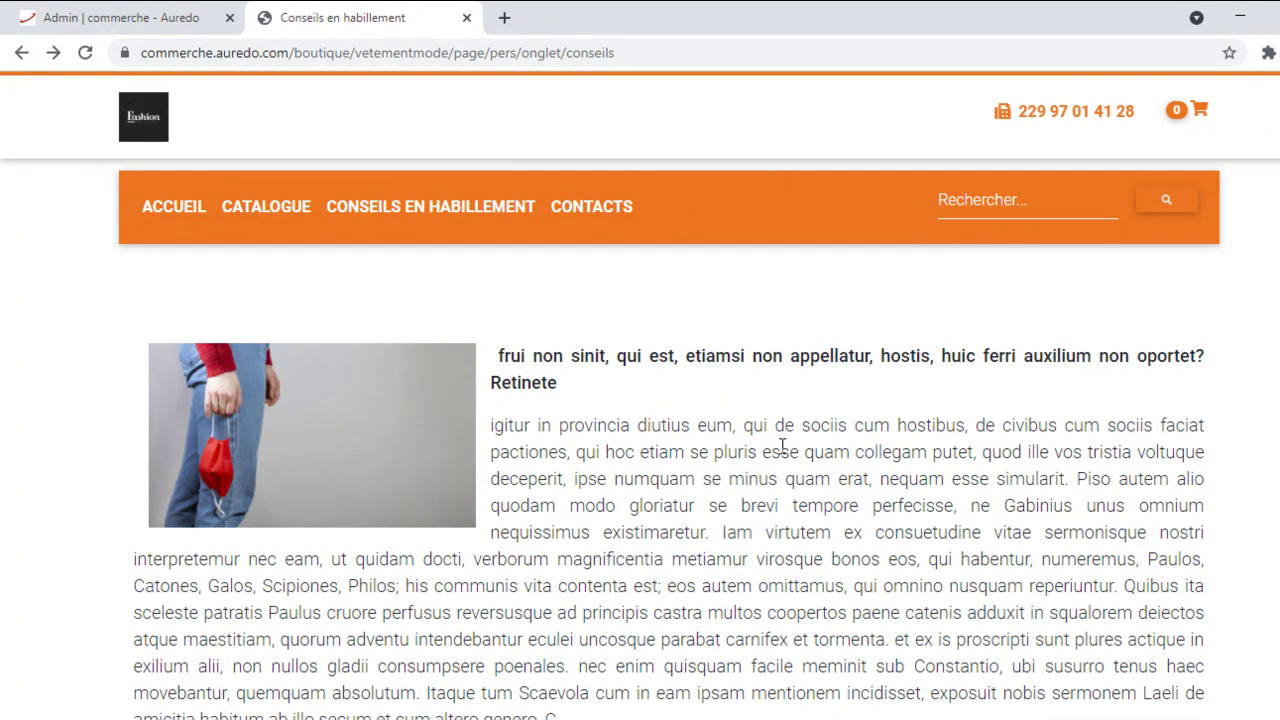
# - Return to the admin content list, open the "frui non sinit" article for editing and look through its text
pyautogui.click(66, 12)
pyautogui.scroll(-4, 760, 468)
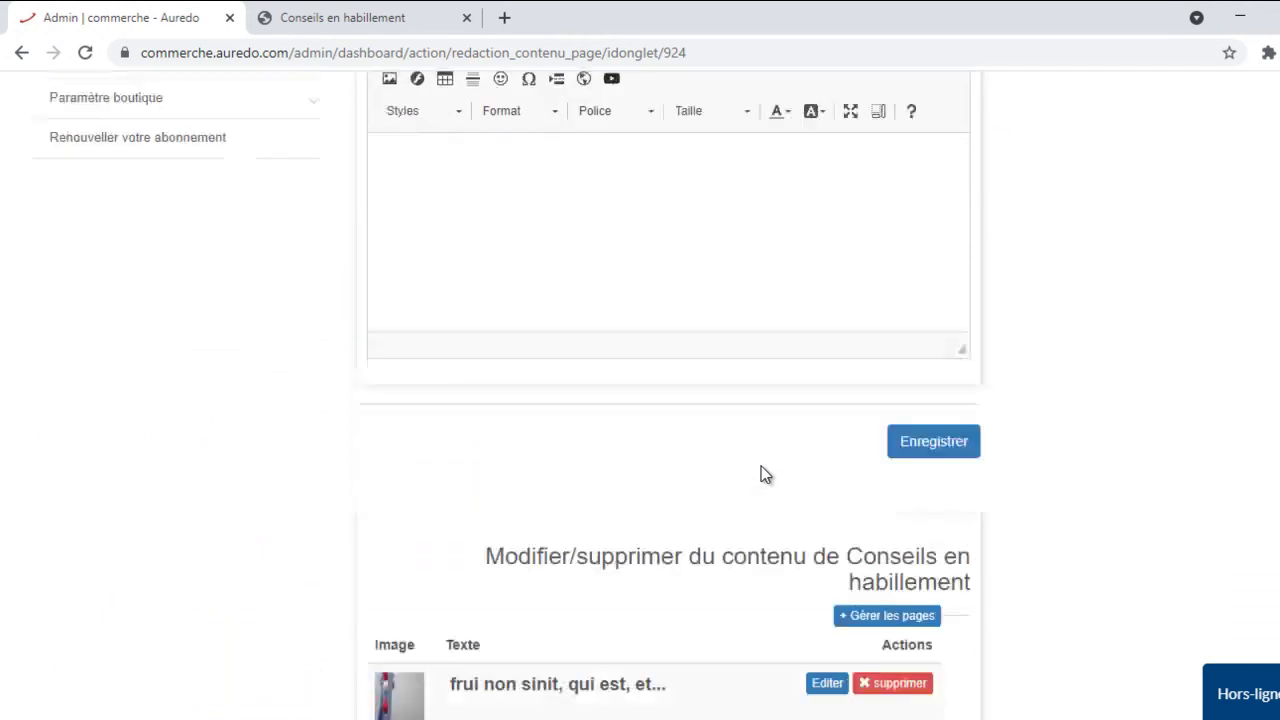
pyautogui.scroll(-3, 761, 466)
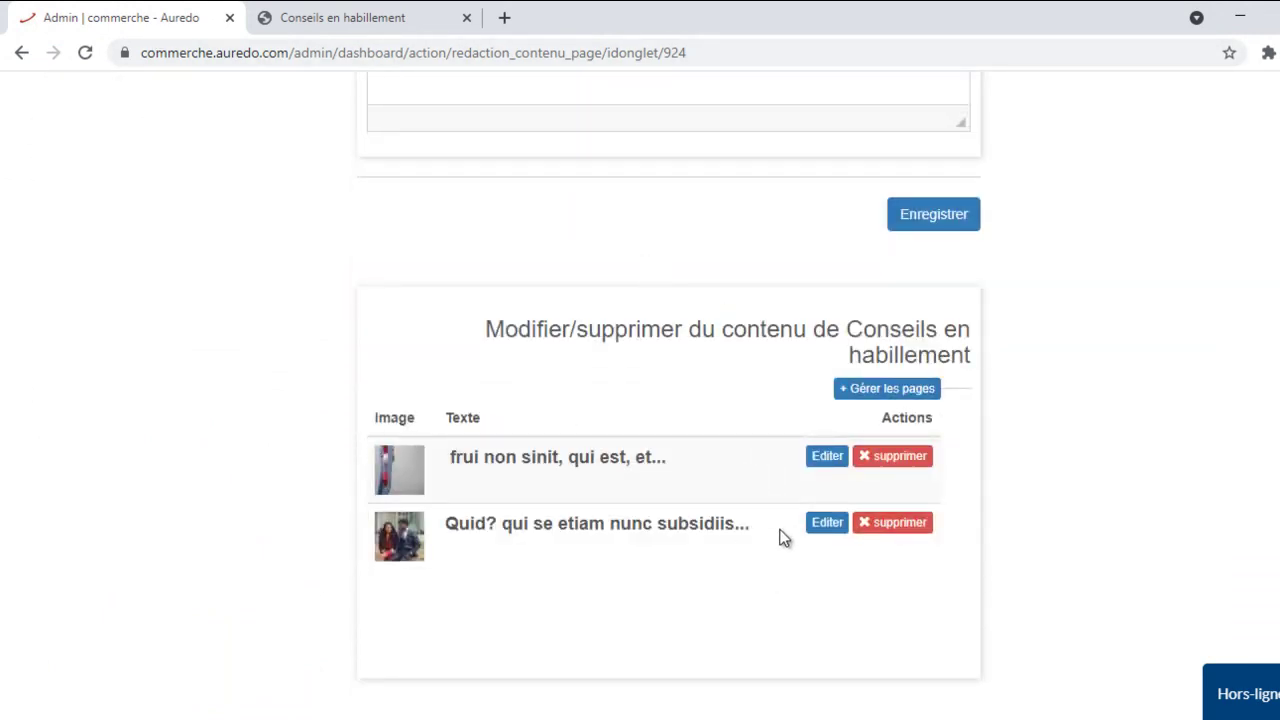
pyautogui.scroll(-2, 750, 545)
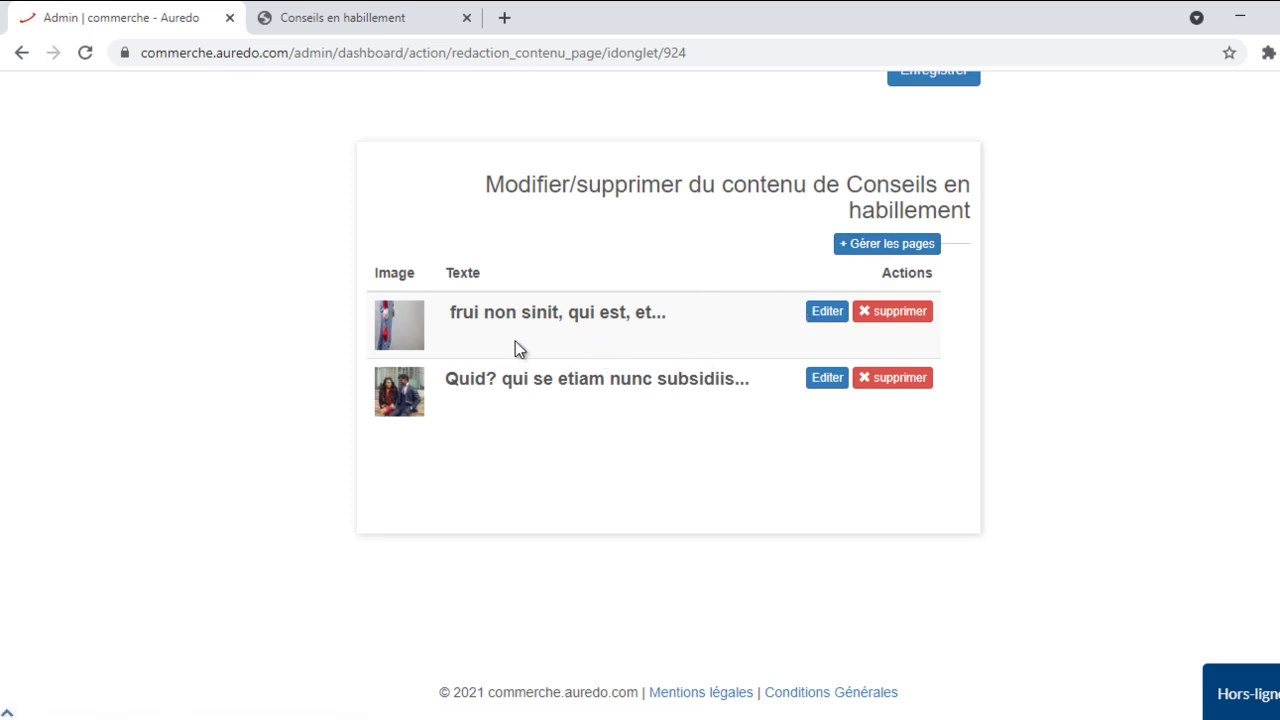
pyautogui.click(818, 318)
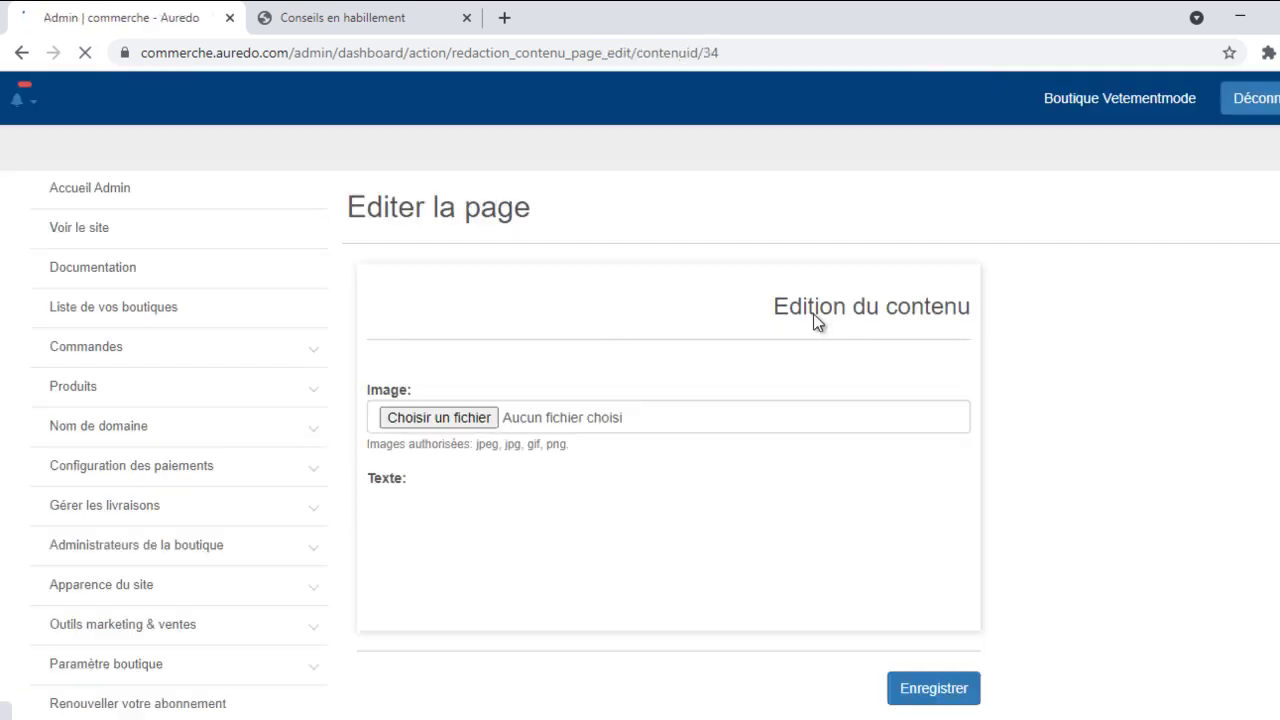
pyautogui.scroll(-3, 614, 394)
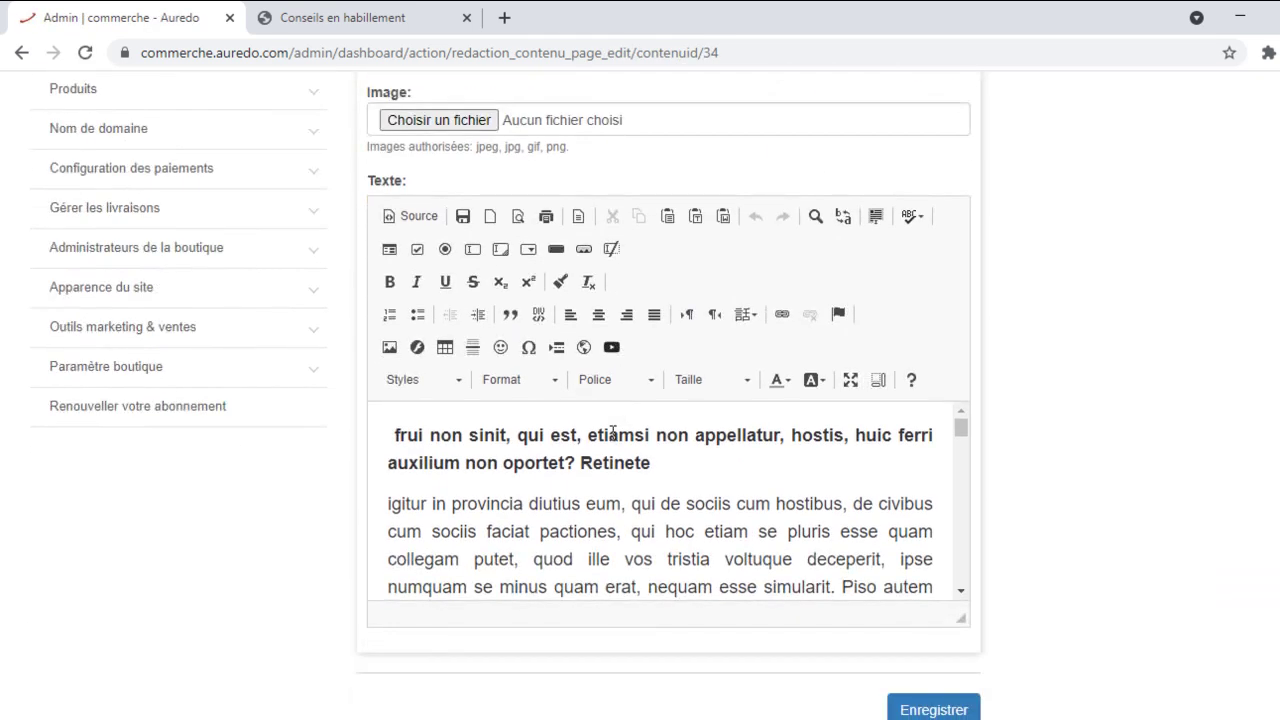
pyautogui.scroll(-5, 495, 443)
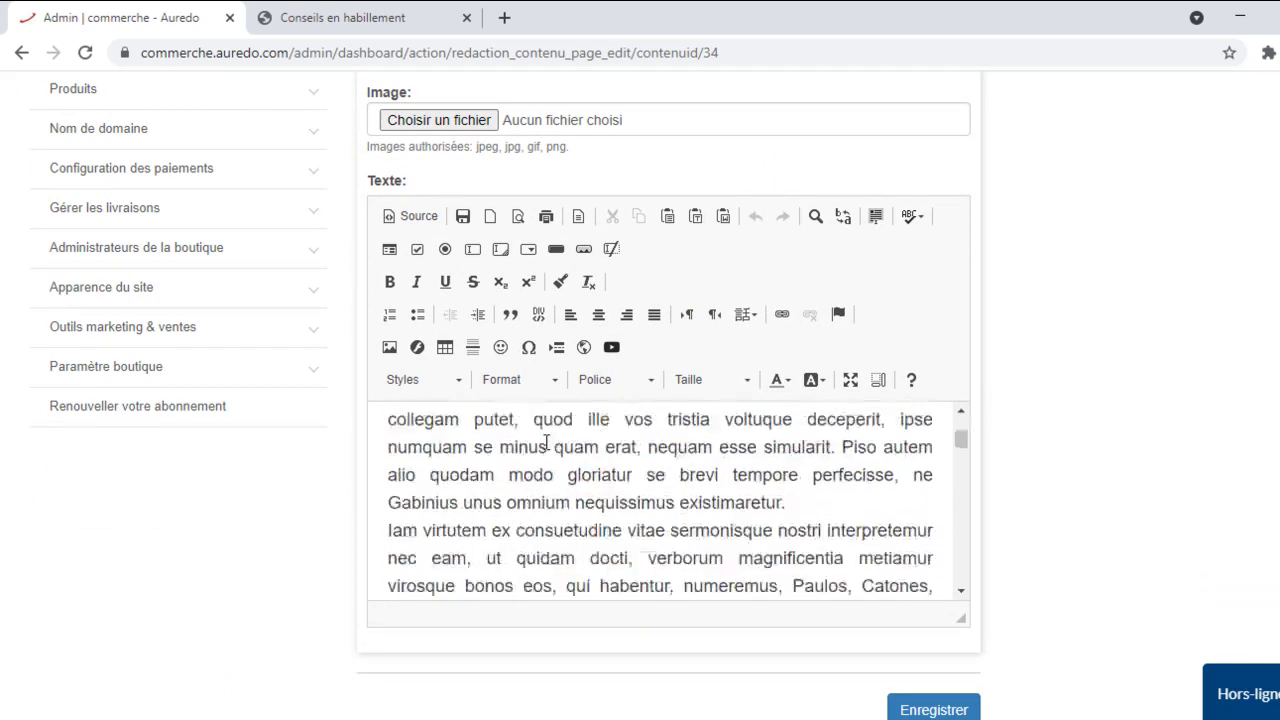
pyautogui.scroll(-2, 510, 436)
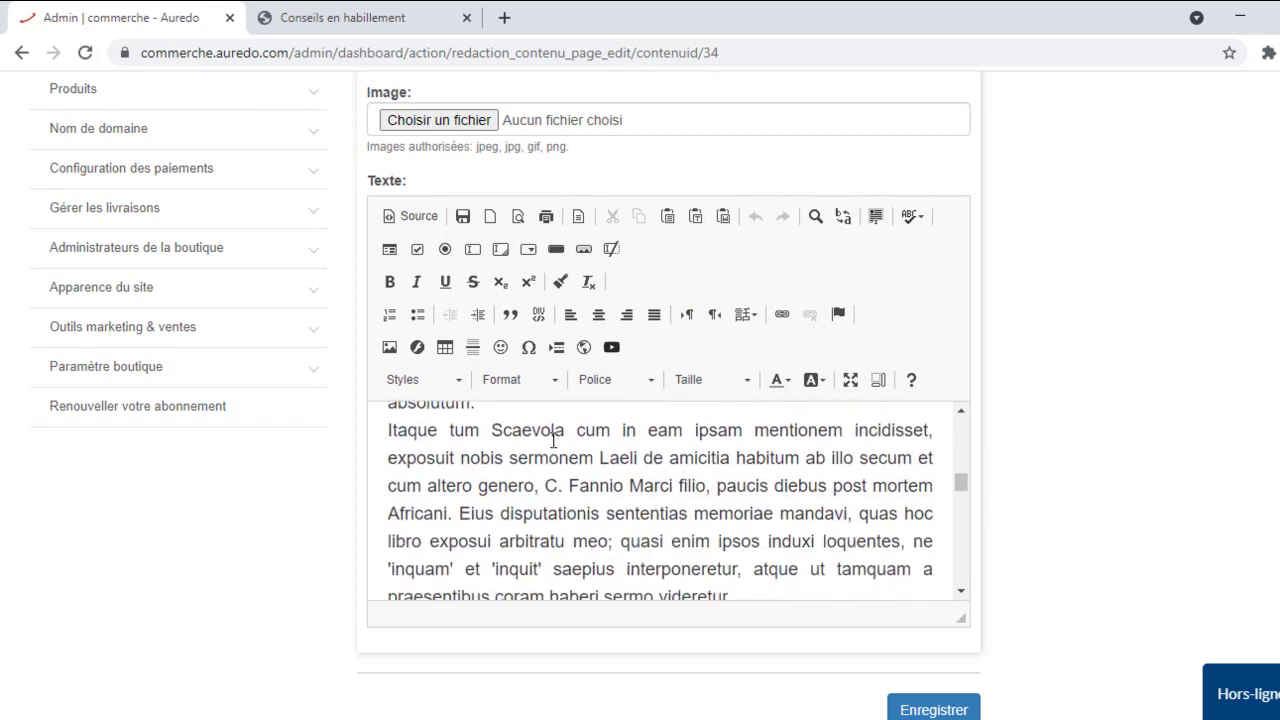
pyautogui.scroll(1, 957, 589)
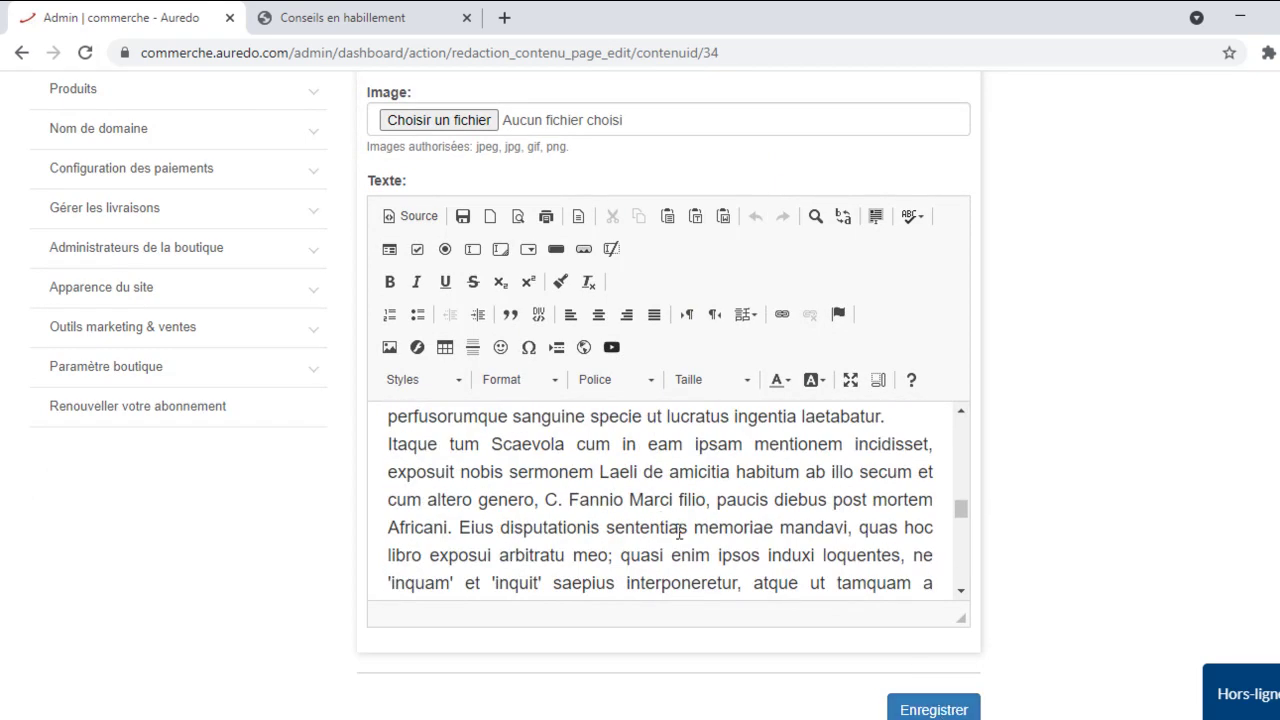
pyautogui.scroll(-1, 675, 560)
pyautogui.scroll(3, 1060, 462)
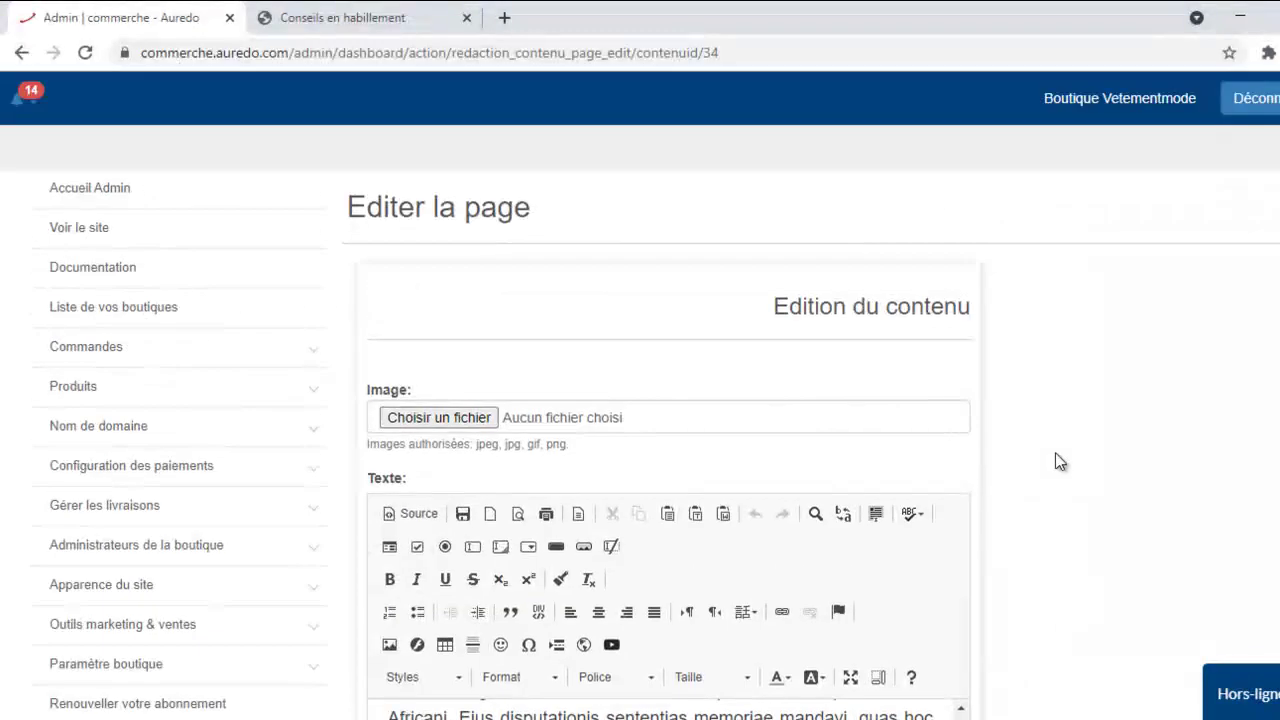
# - Go back to the shop site and reopen Conseils en habillement from its navigation
pyautogui.click(365, 18)
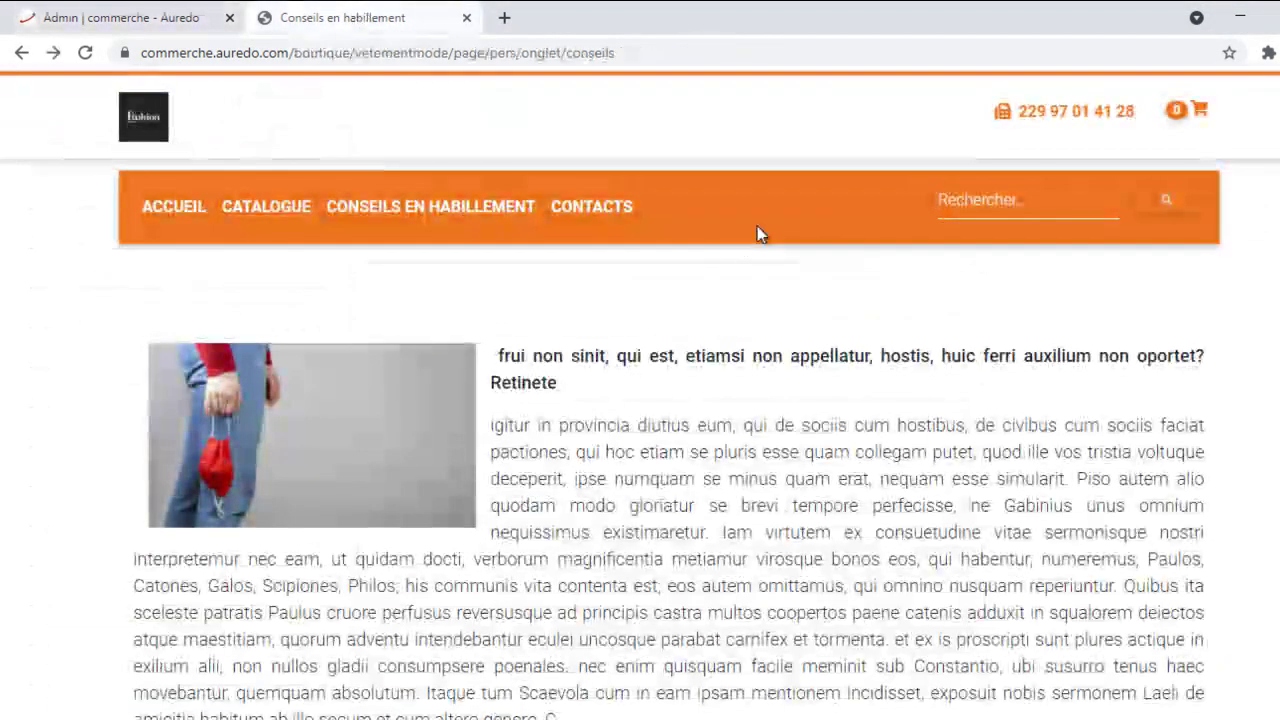
pyautogui.click(460, 233)
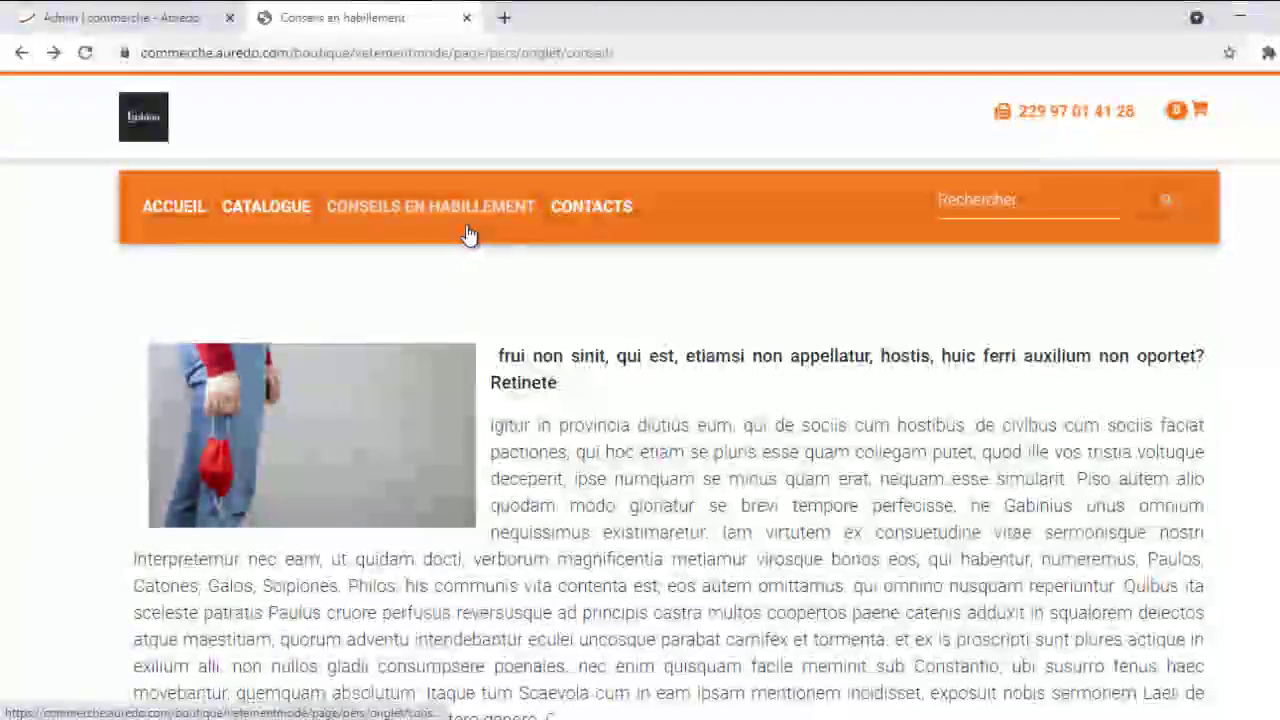